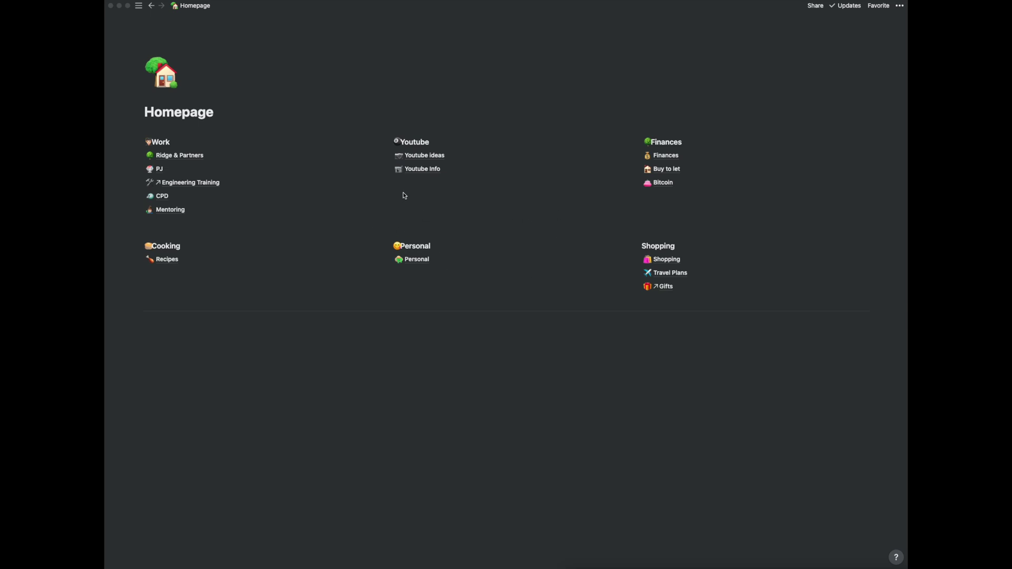
- Create a sub-page titled 'Youtube notes example' below the Youtube links
{"action": "left_click", "coordinate": [379, 169]}
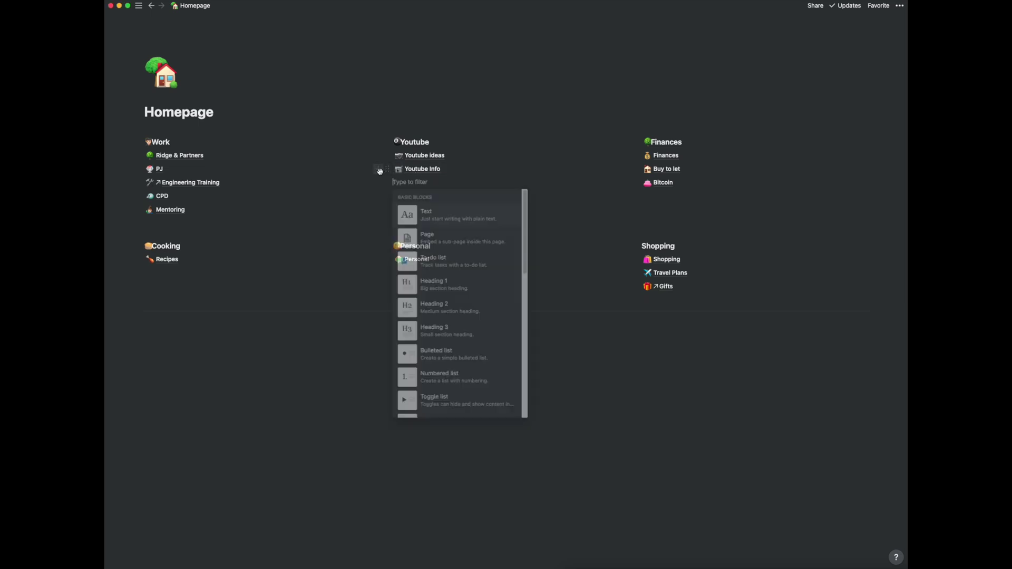
{"action": "left_click", "coordinate": [433, 238]}
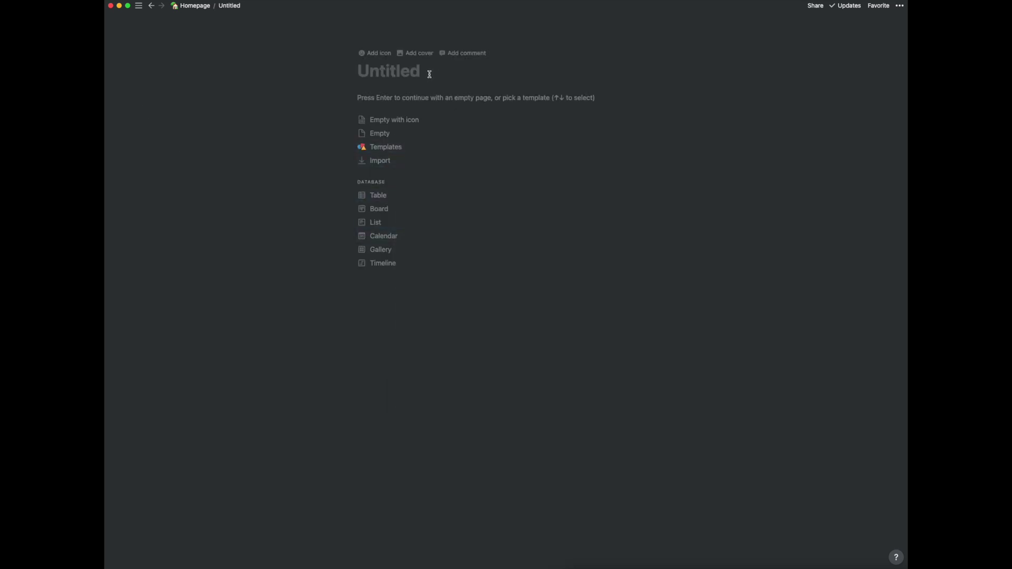
{"action": "type", "text": "Yoput"}
{"action": "key", "text": "BackSpace"}
{"action": "key", "text": "BackSpace"}
{"action": "key", "text": "BackSpace"}
{"action": "type", "text": "ut"}
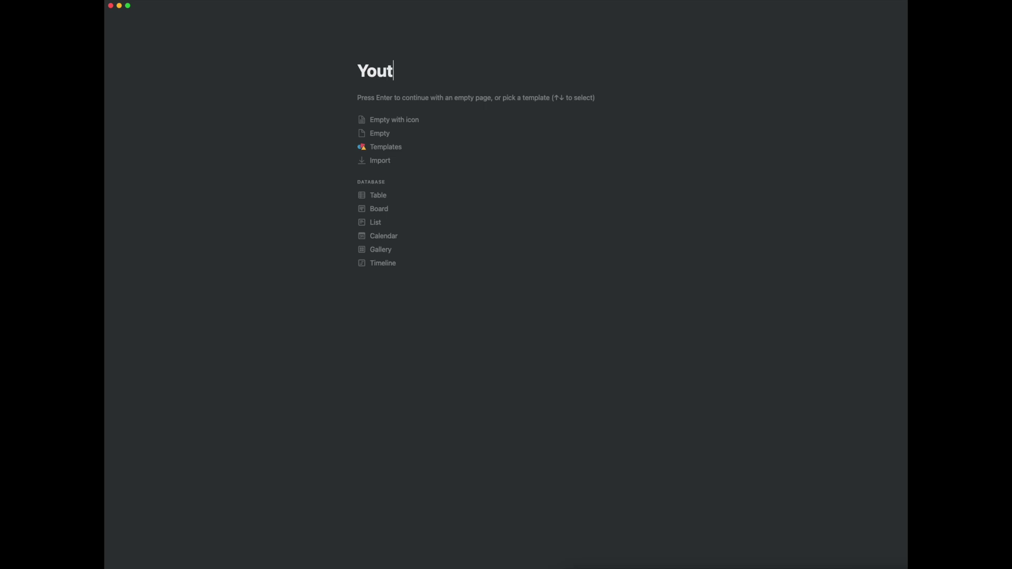
{"action": "type", "text": "ube notes exampl"}
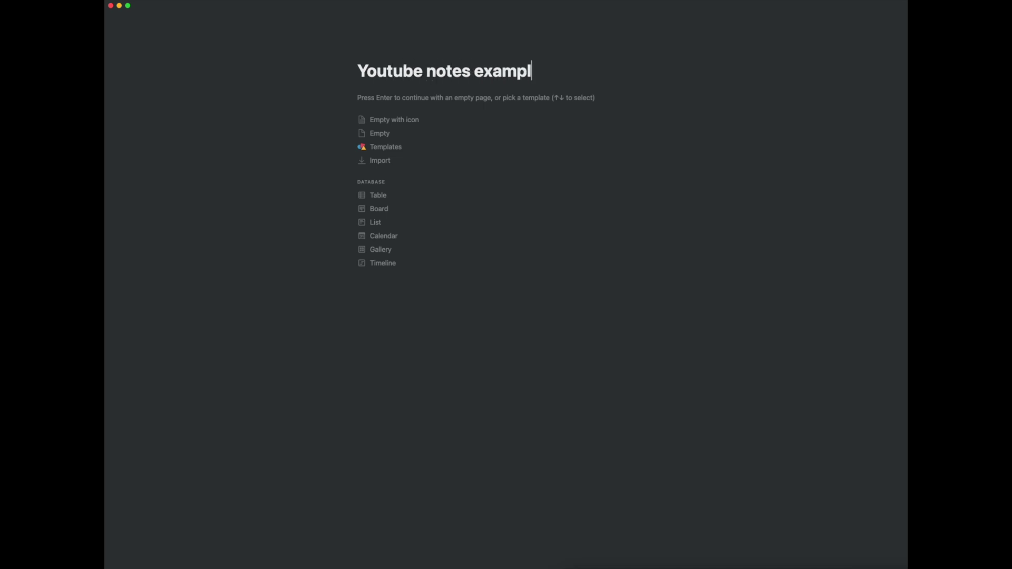
{"action": "type", "text": "e"}
{"action": "key", "text": "Return"}
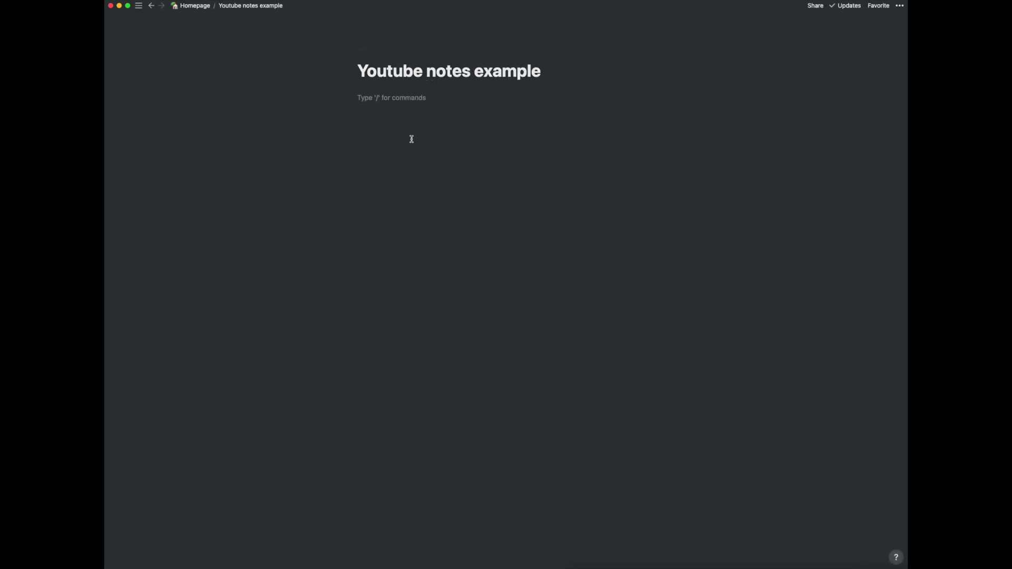
- Add an empty synced block to the new page
{"action": "type", "text": "/"}
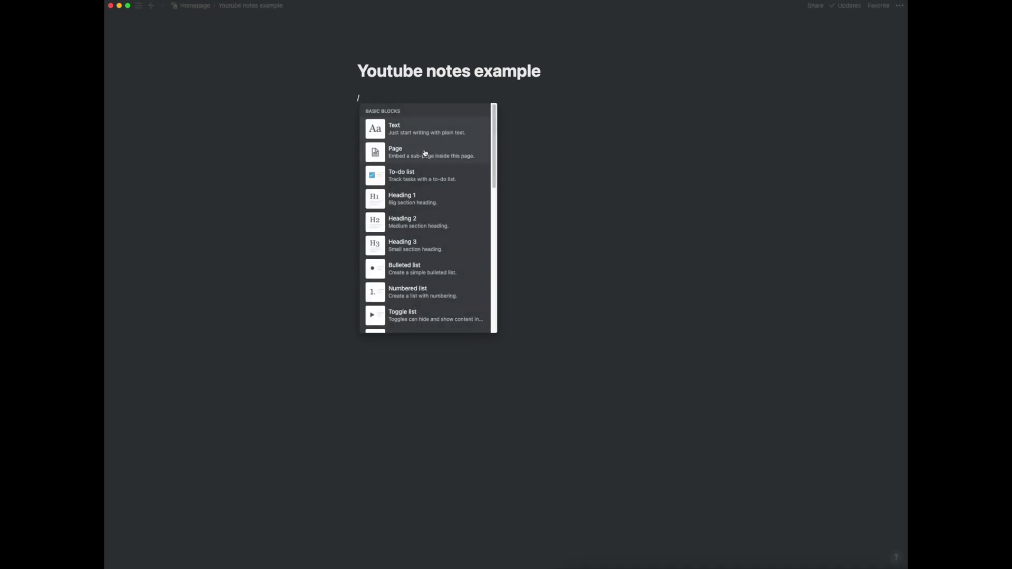
{"action": "scroll", "coordinate": [485, 305], "scroll_direction": "down", "scroll_amount": 10}
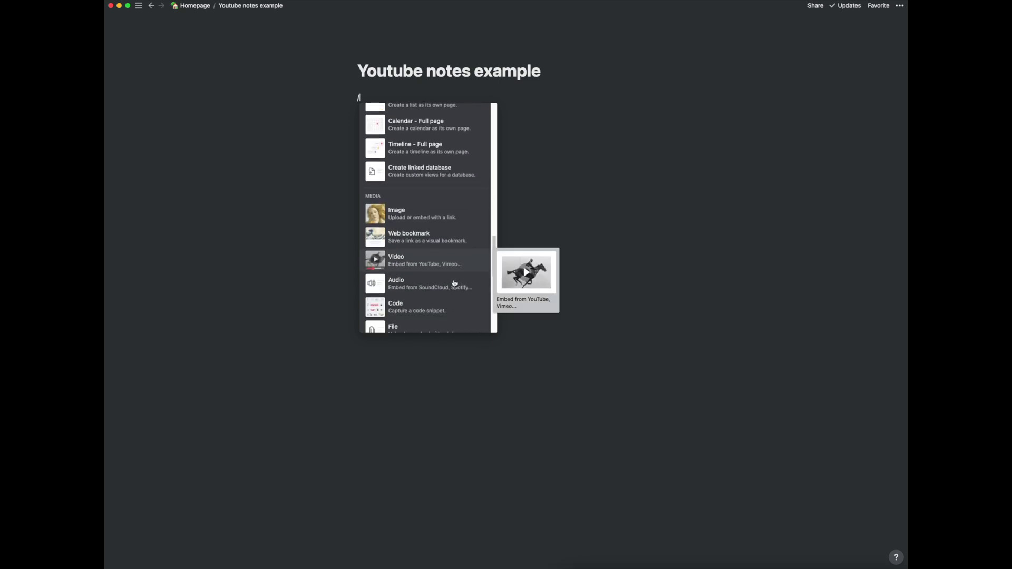
{"action": "scroll", "coordinate": [441, 284], "scroll_direction": "down", "scroll_amount": 8}
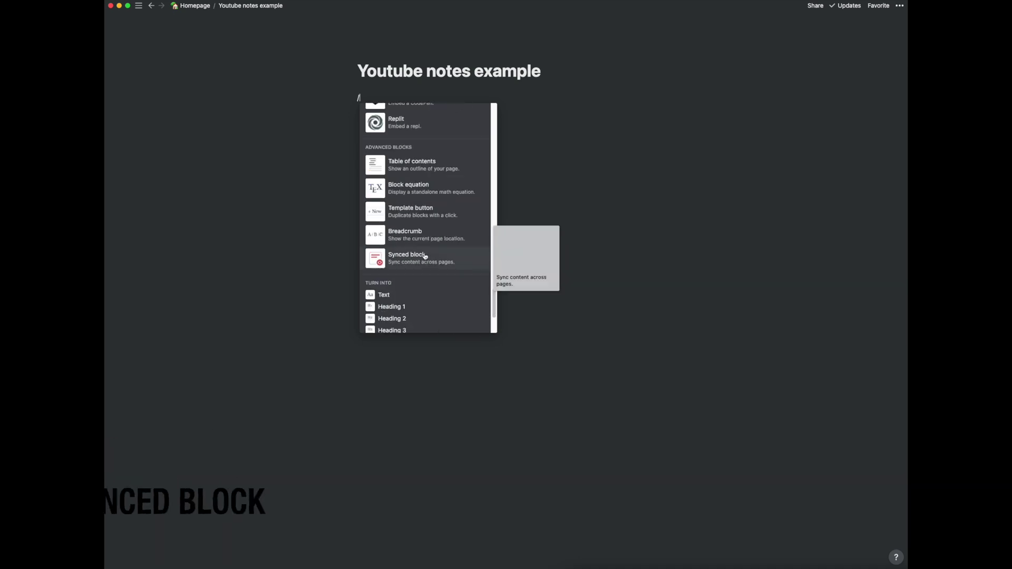
{"action": "left_click", "coordinate": [422, 258]}
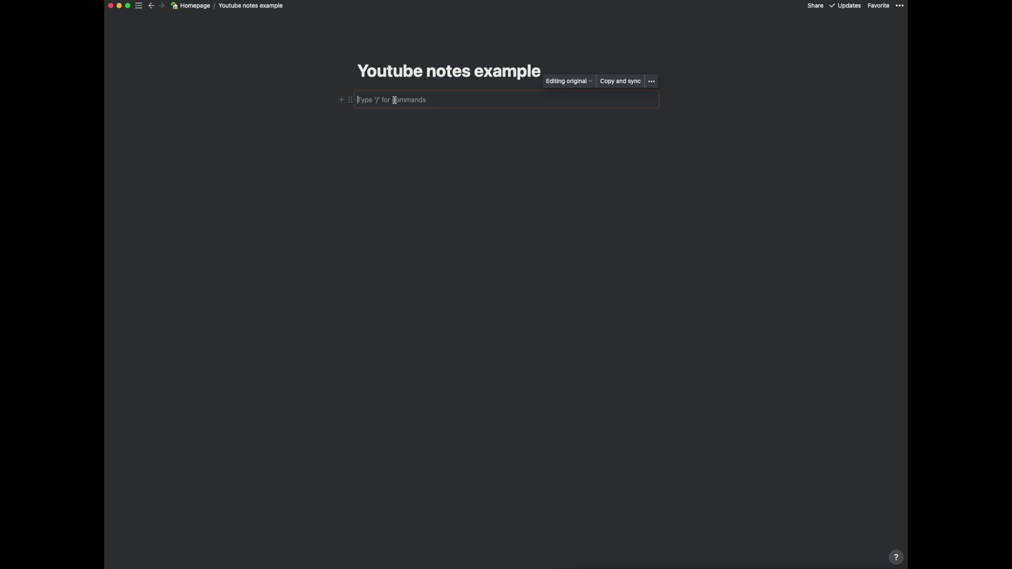
- Insert an inline table titled 'Master To Do List'
{"action": "type", "text": "/table"}
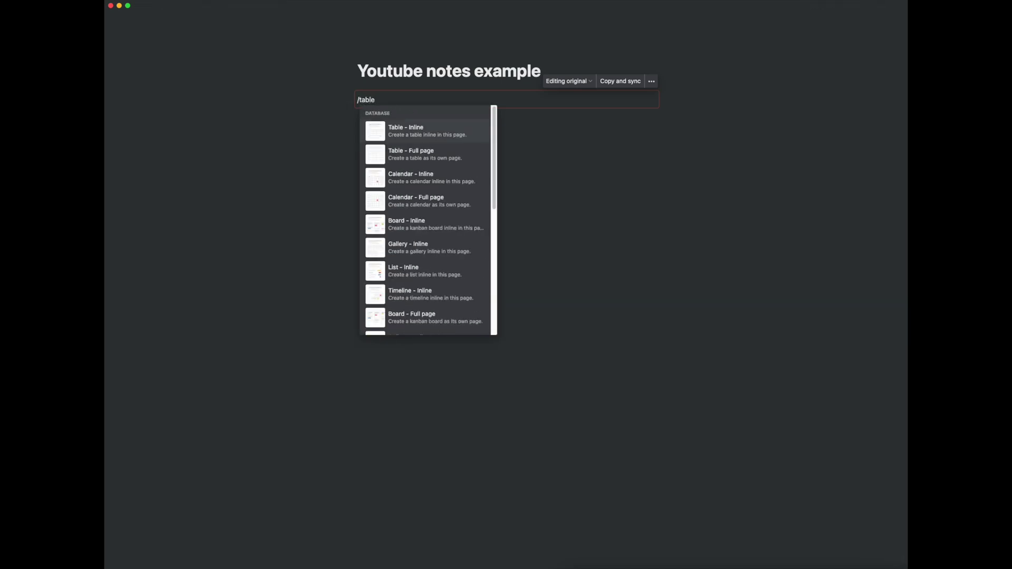
{"action": "key", "text": "Return"}
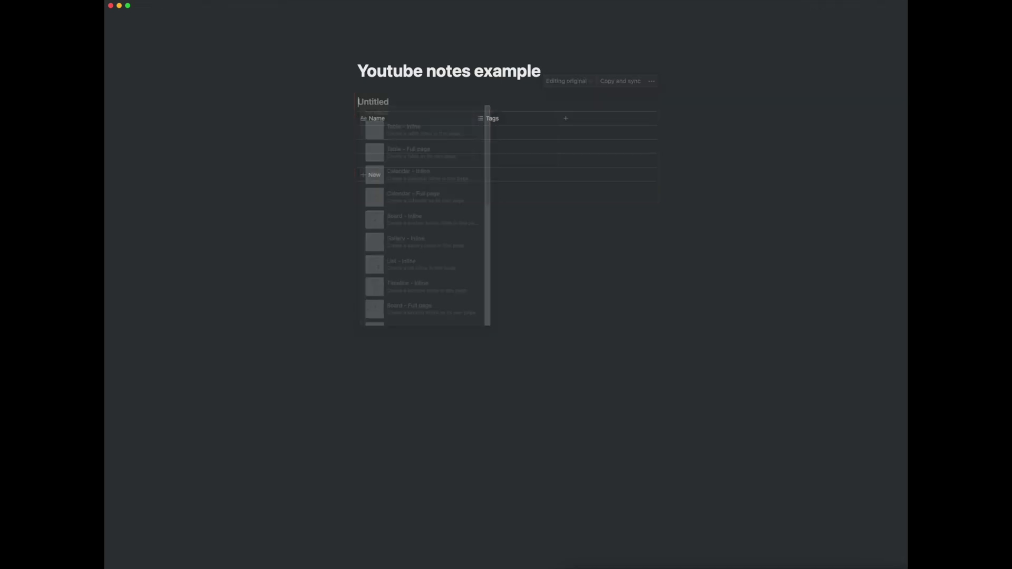
{"action": "type", "text": "Mas"}
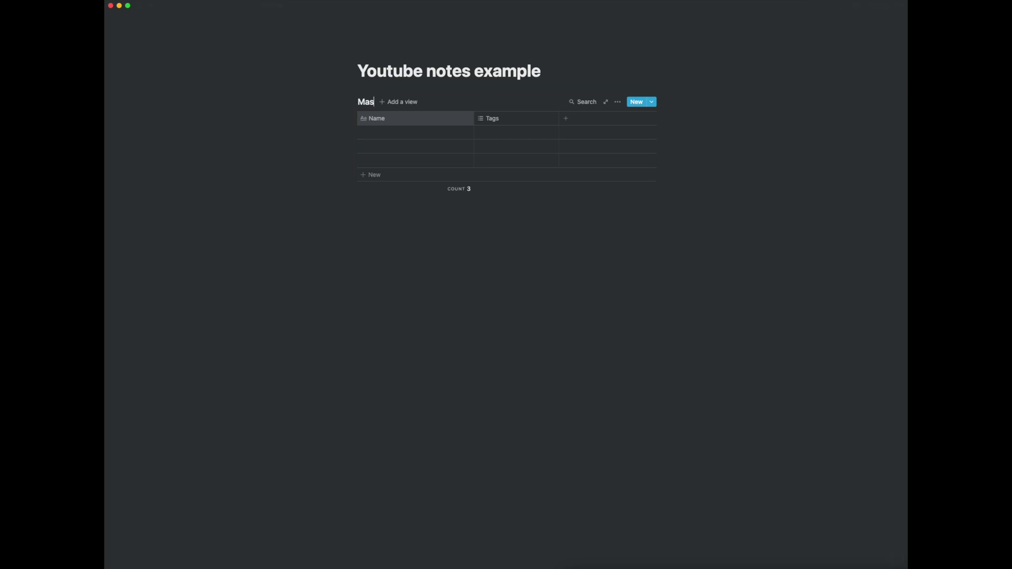
{"action": "type", "text": "ter To Do List"}
{"action": "left_click", "coordinate": [382, 133]}
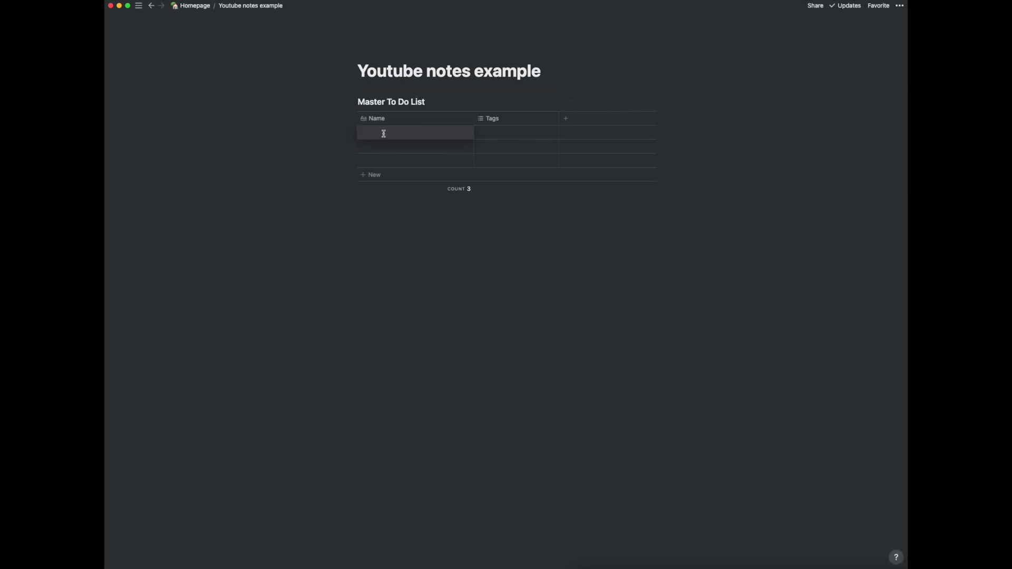
{"action": "key", "text": "Escape"}
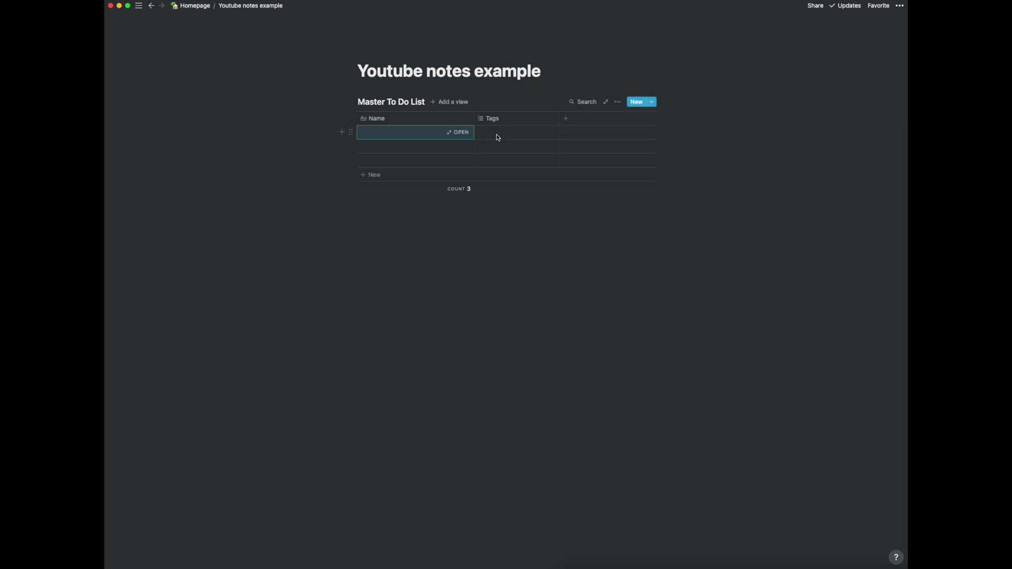
{"action": "left_click", "coordinate": [491, 134]}
{"action": "key", "text": "Escape"}
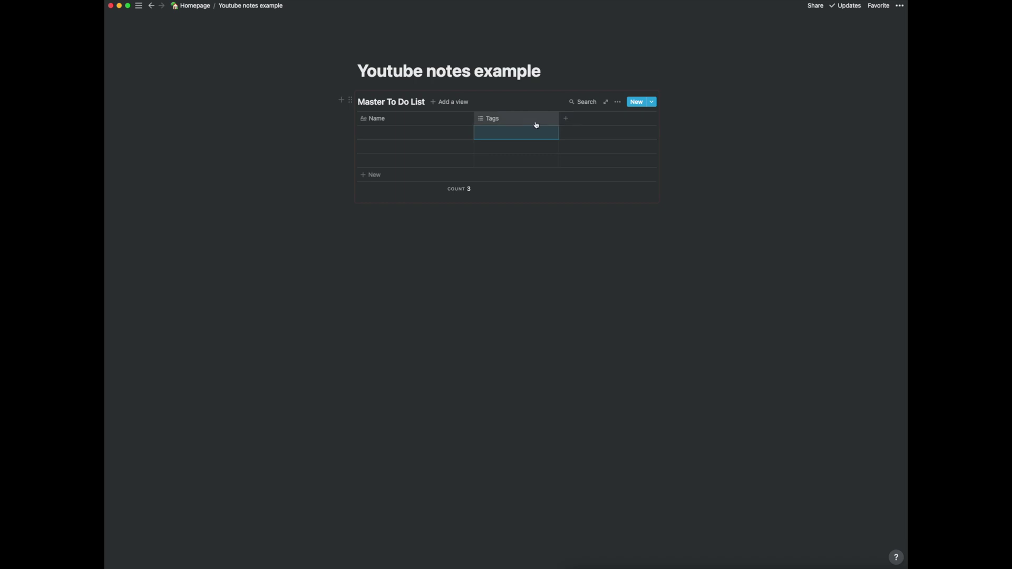
- Rename the Tags column to Project and tag the first row with a new Project A option
{"action": "left_click", "coordinate": [499, 122]}
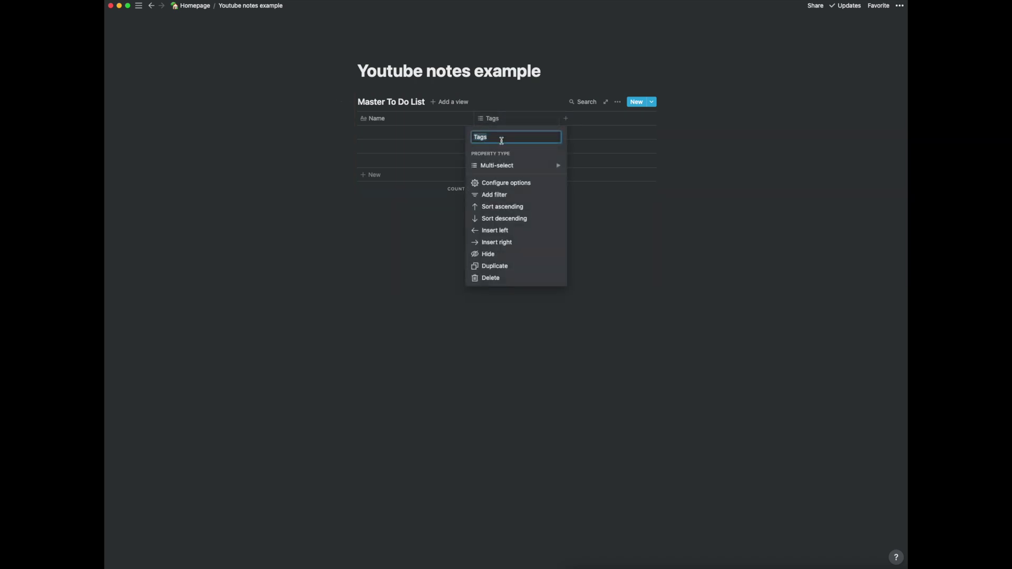
{"action": "type", "text": "Project"}
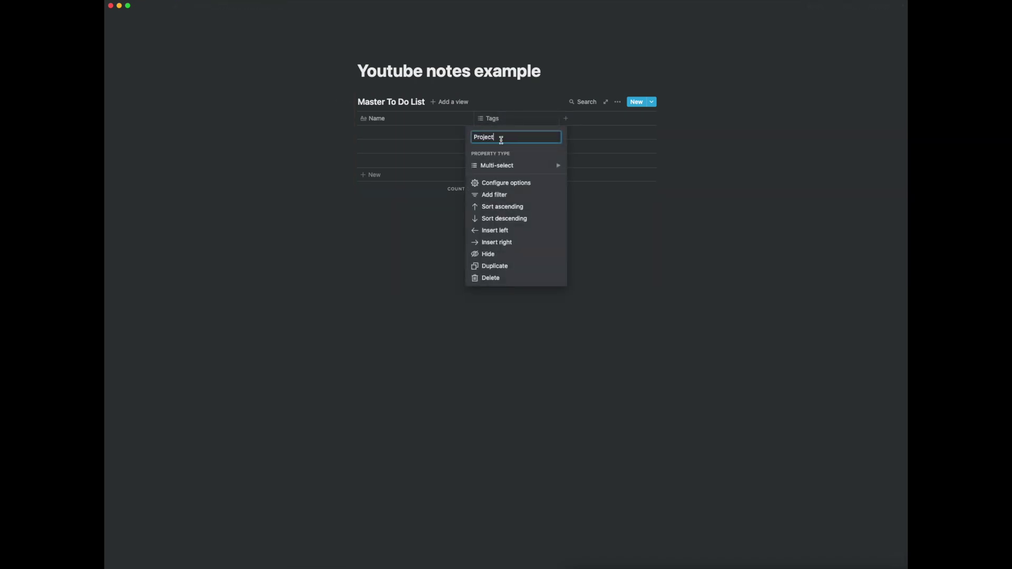
{"action": "key", "text": "Return"}
{"action": "left_click", "coordinate": [506, 133]}
{"action": "type", "text": "P"}
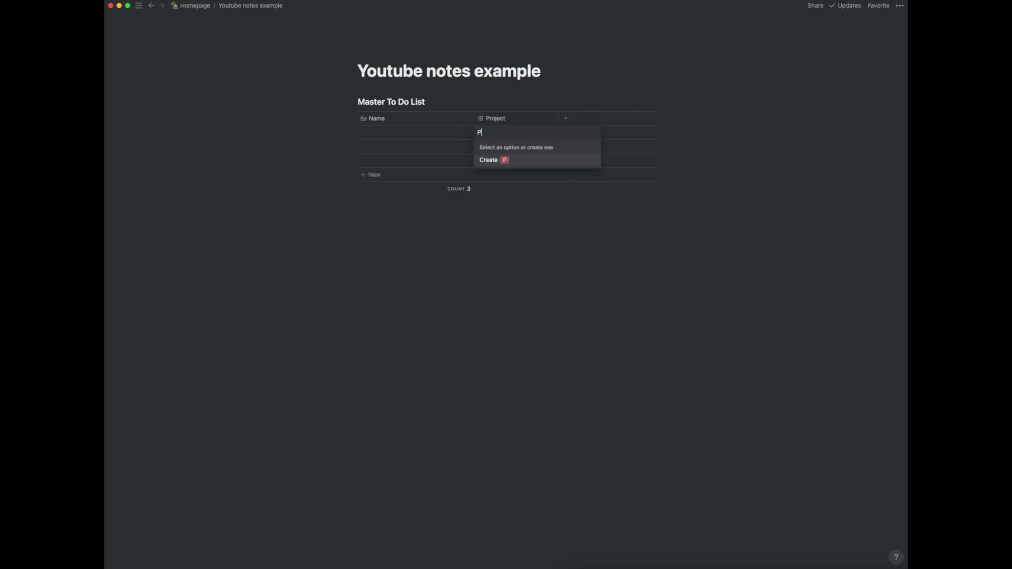
{"action": "type", "text": "roject A"}
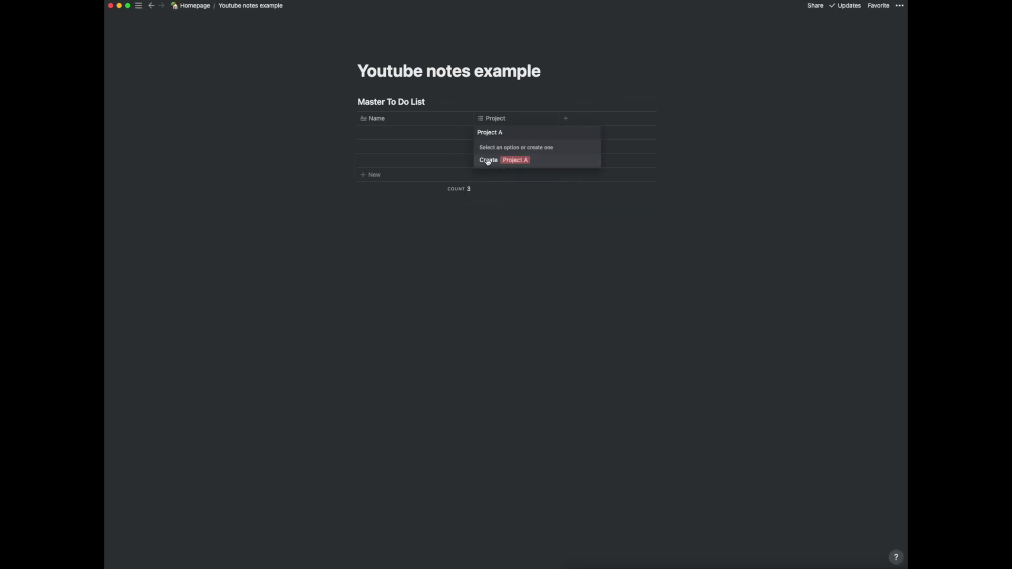
{"action": "left_click", "coordinate": [488, 160]}
{"action": "key", "text": "Escape"}
{"action": "left_click", "coordinate": [504, 149]}
{"action": "type", "text": "OP"}
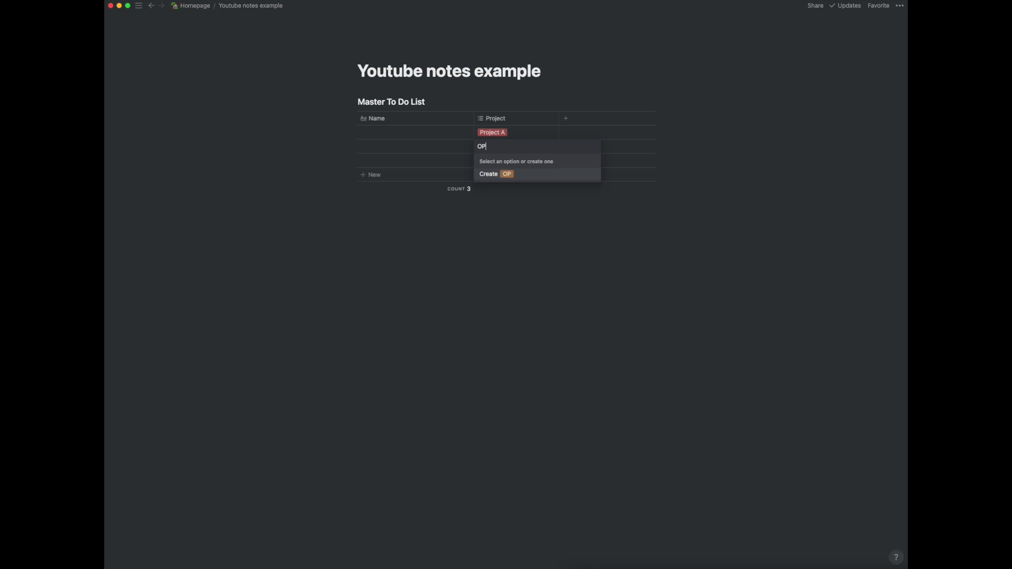
{"action": "type", "text": "roject A"}
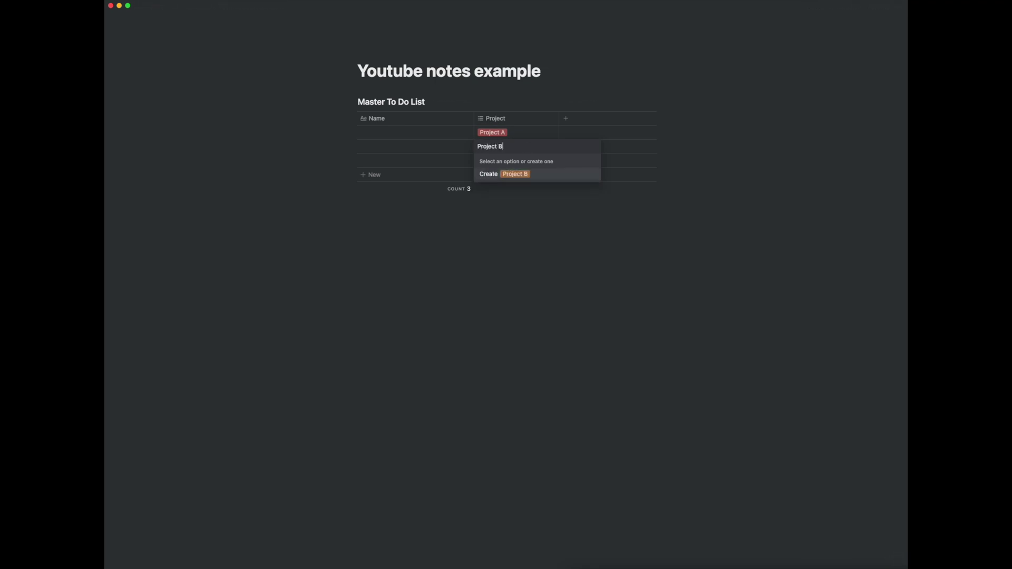
- Add a new column and begin making it a relation, then cancel the relation
{"action": "left_click", "coordinate": [566, 118]}
{"action": "left_click", "coordinate": [585, 165]}
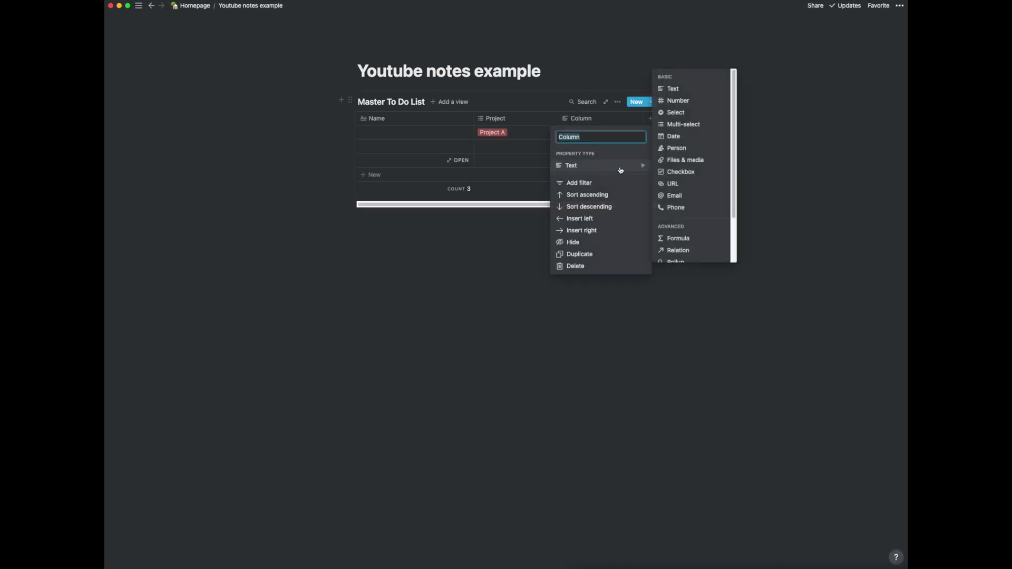
{"action": "scroll", "coordinate": [693, 211], "scroll_direction": "down", "scroll_amount": 2}
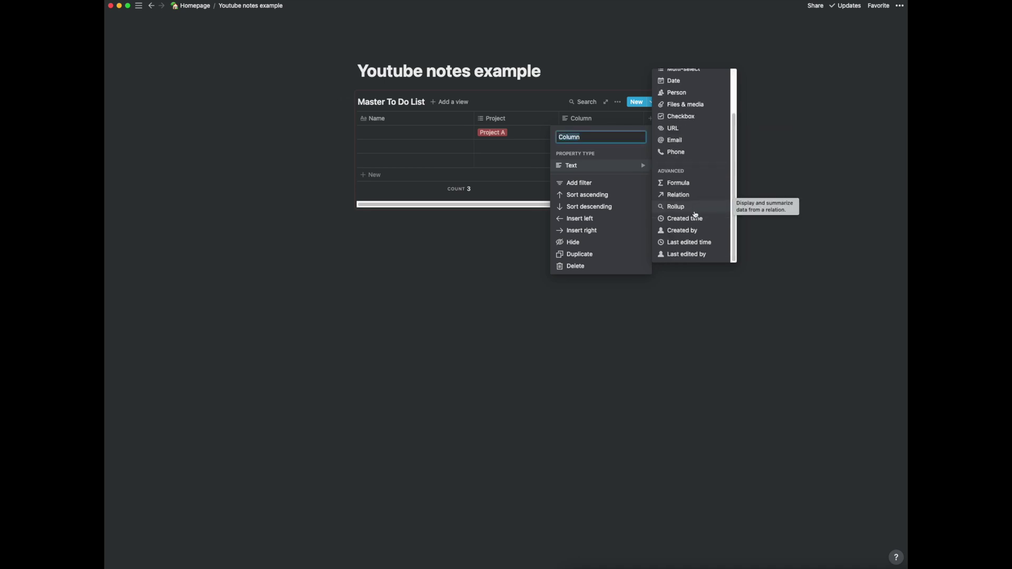
{"action": "left_click", "coordinate": [692, 198]}
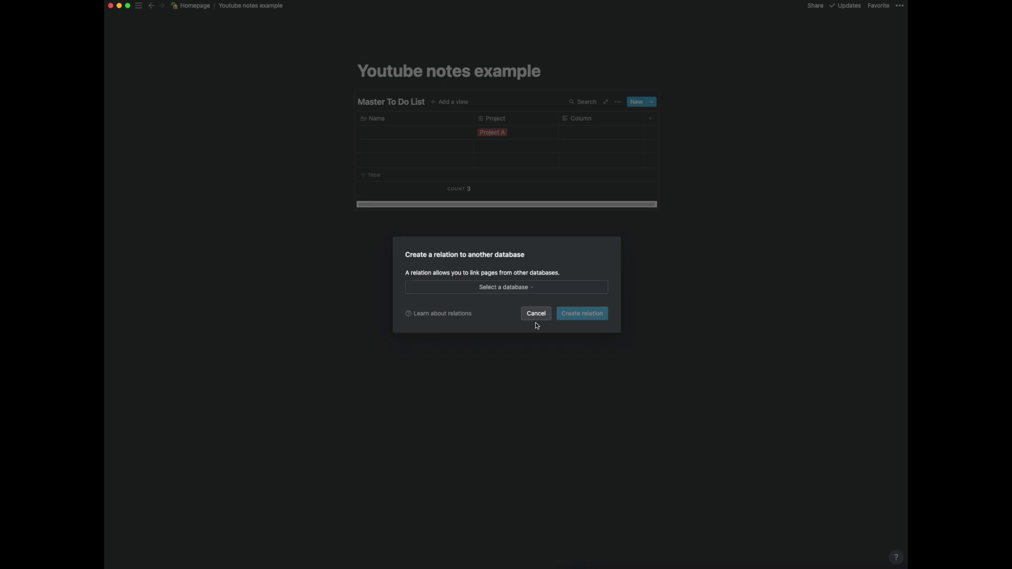
{"action": "left_click", "coordinate": [574, 137]}
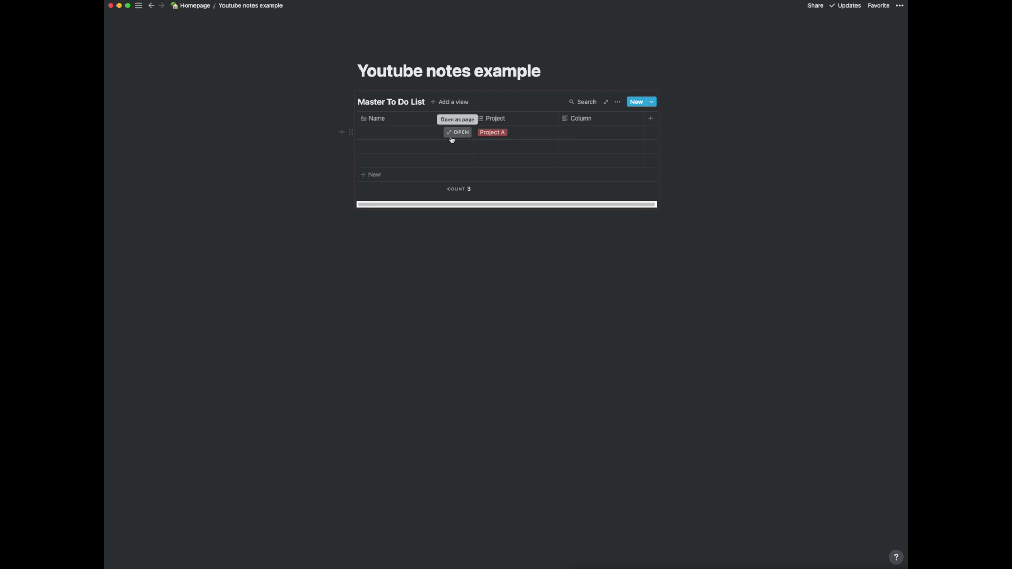
- Name the first two rows Task A and Task B
{"action": "left_click", "coordinate": [410, 133]}
{"action": "type", "text": "Task A"}
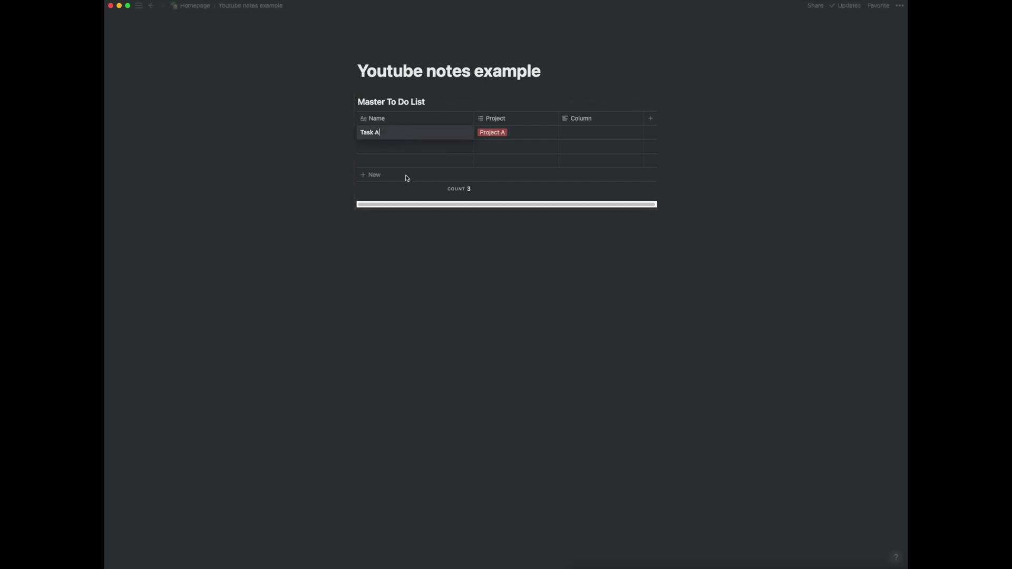
{"action": "key", "text": "Escape"}
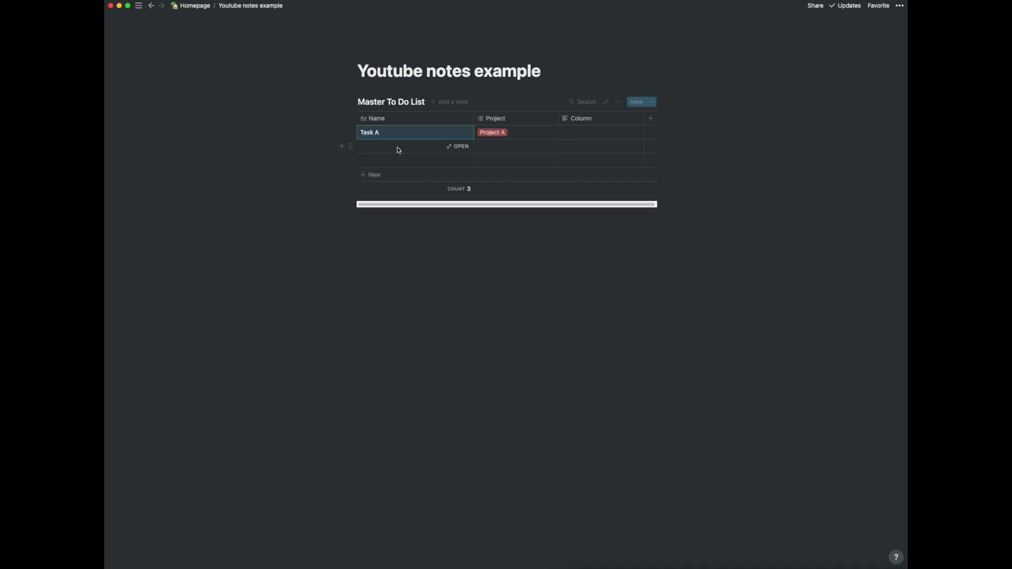
{"action": "left_click", "coordinate": [398, 147]}
{"action": "type", "text": "Task B"}
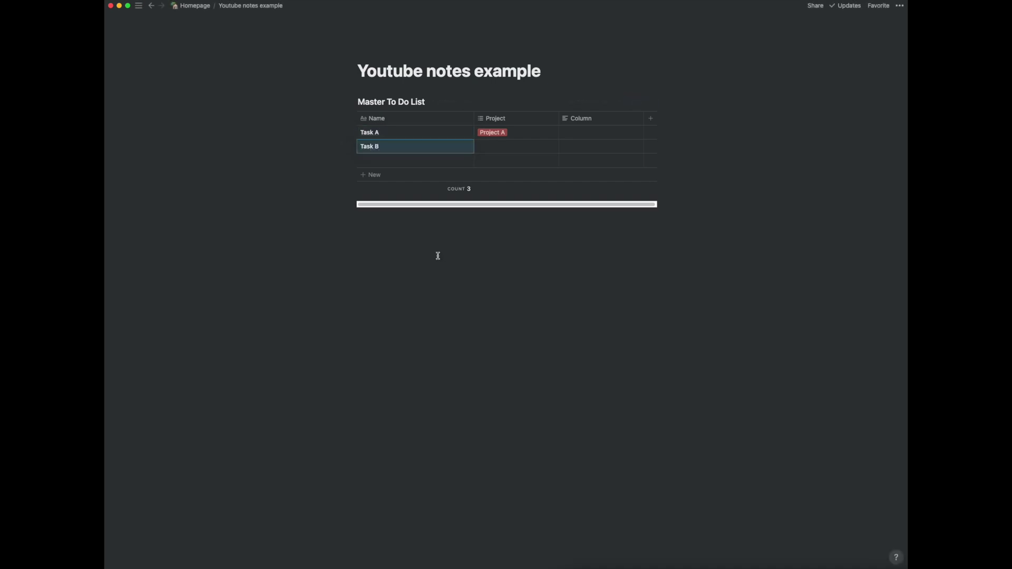
- Tag Task B with a newly created Project B option
{"action": "left_click", "coordinate": [501, 148]}
{"action": "type", "text": "P"}
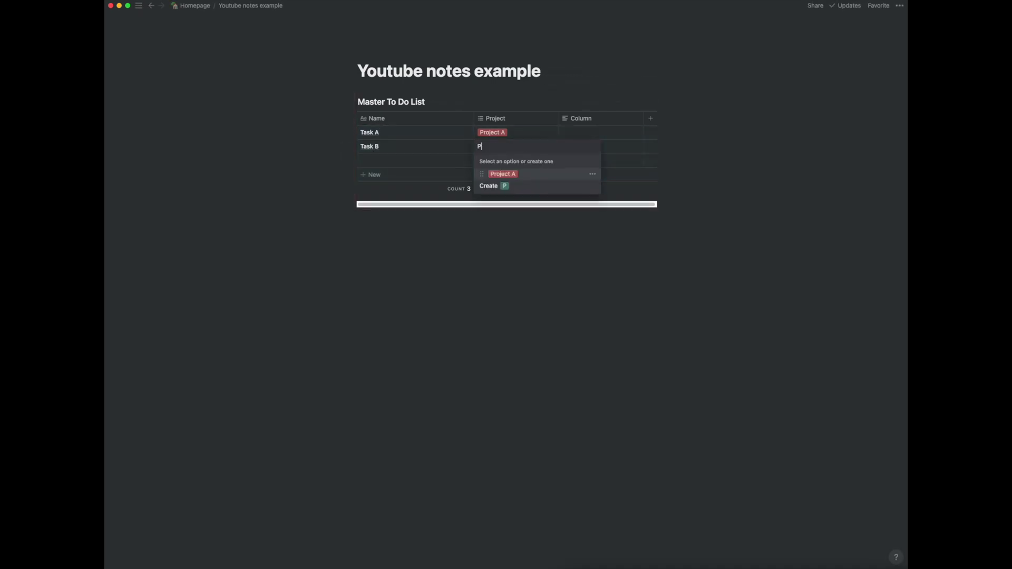
{"action": "type", "text": "roject B"}
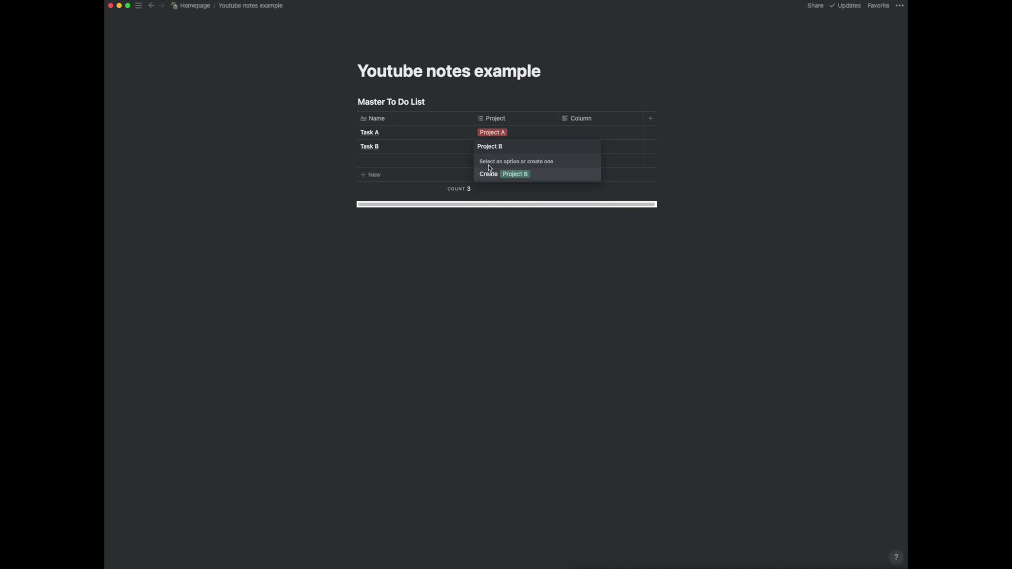
{"action": "key", "text": "Return"}
{"action": "key", "text": "Escape"}
{"action": "left_click", "coordinate": [507, 236]}
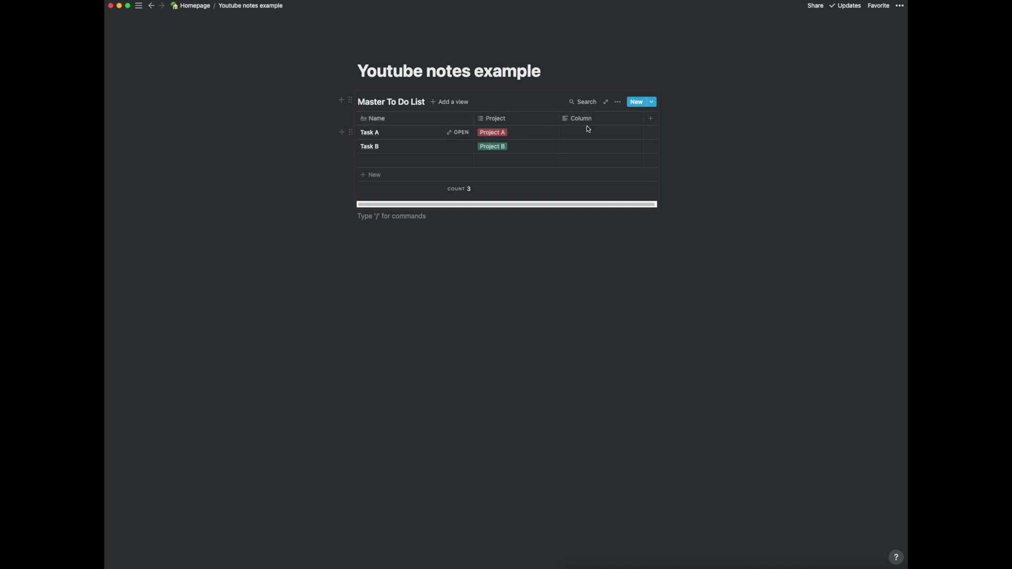
- Insert a second inline table below the list, titled 'Calendar'
{"action": "left_click", "coordinate": [402, 250]}
{"action": "left_click", "coordinate": [372, 222]}
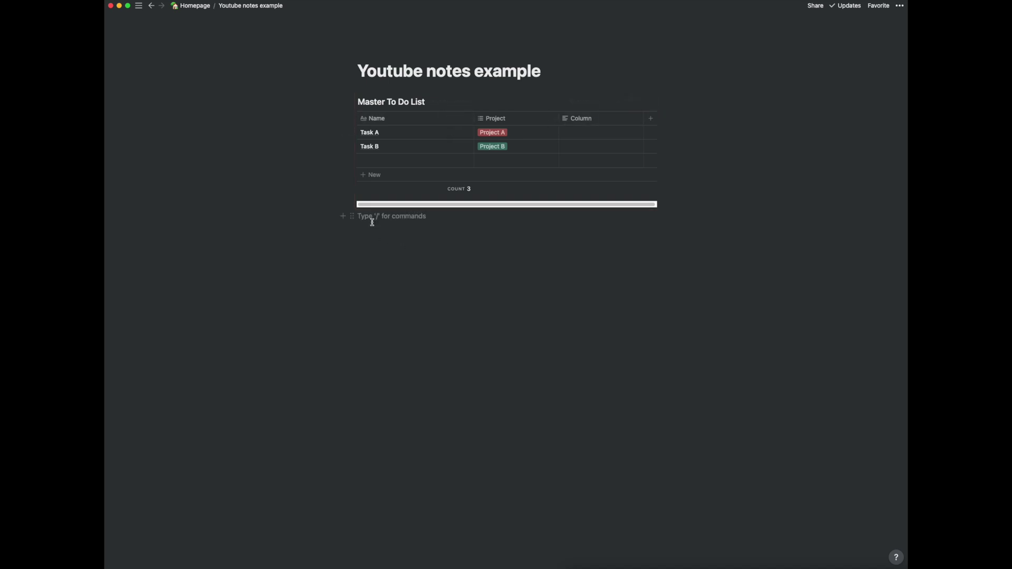
{"action": "type", "text": "/"}
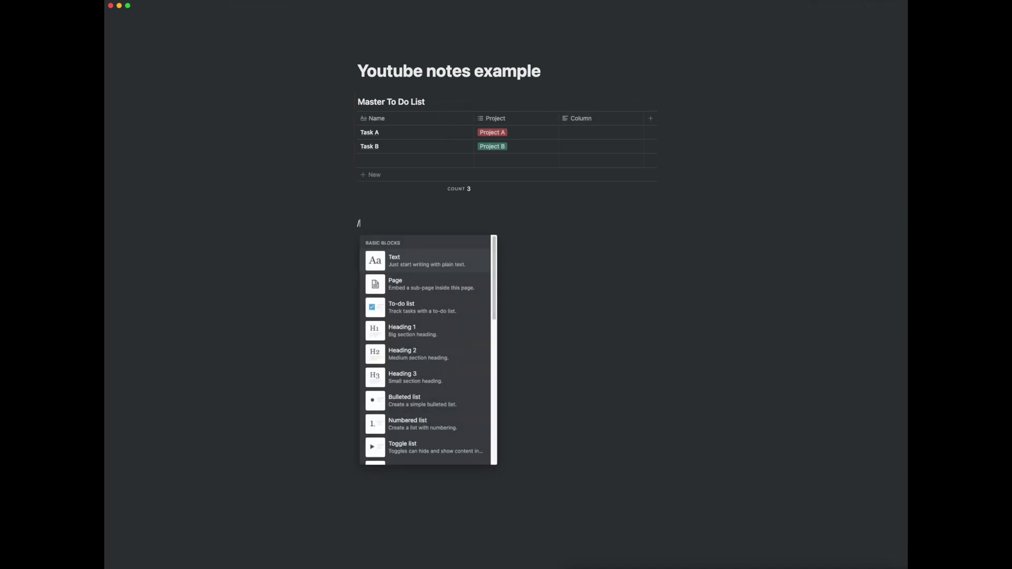
{"action": "type", "text": "table"}
{"action": "left_click", "coordinate": [416, 375]}
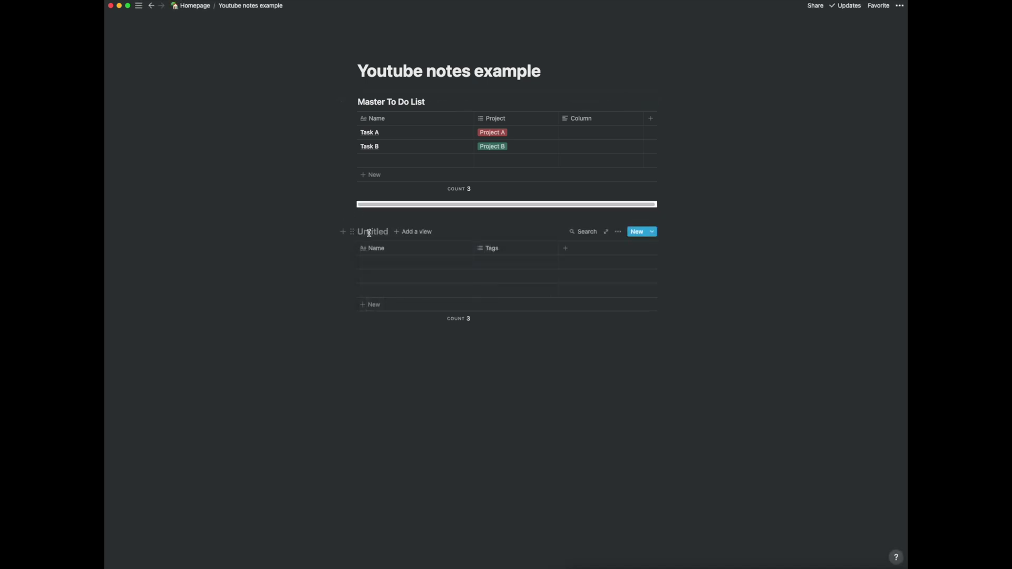
{"action": "type", "text": "Calendar"}
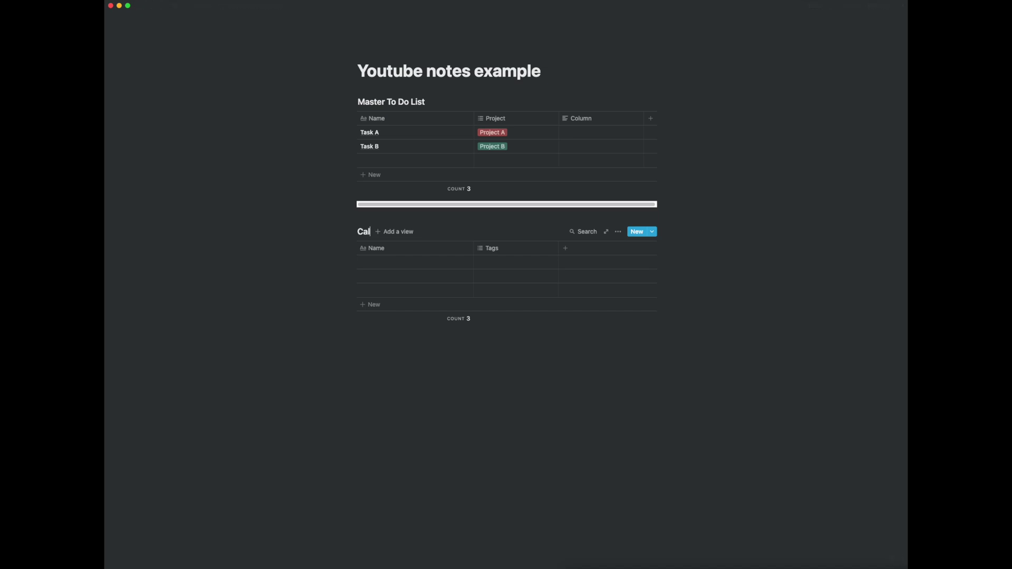
- Add a Calendar view named 'cal' to the Calendar database
{"action": "left_click", "coordinate": [417, 231]}
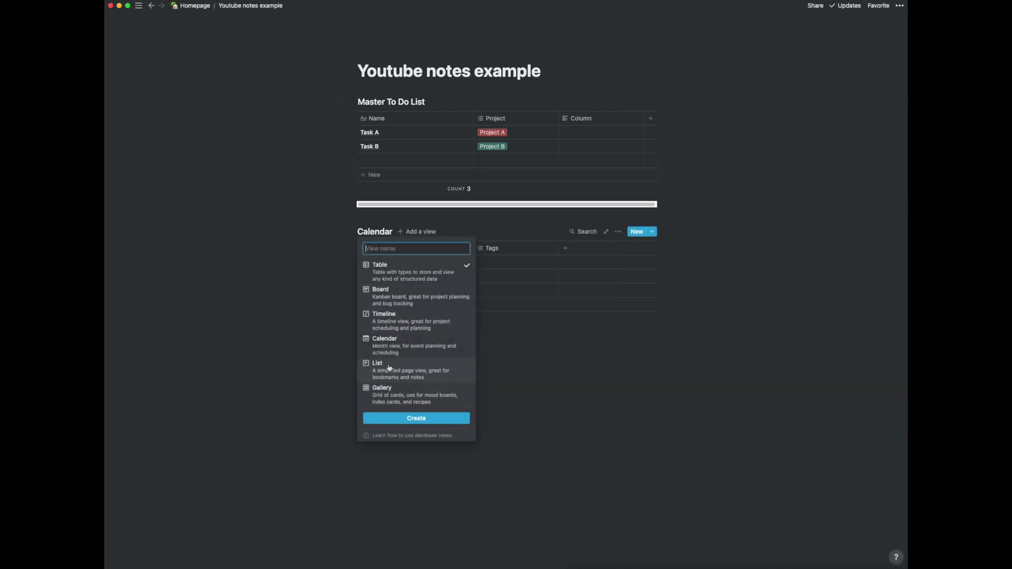
{"action": "left_click", "coordinate": [388, 343]}
{"action": "type", "text": "cal"}
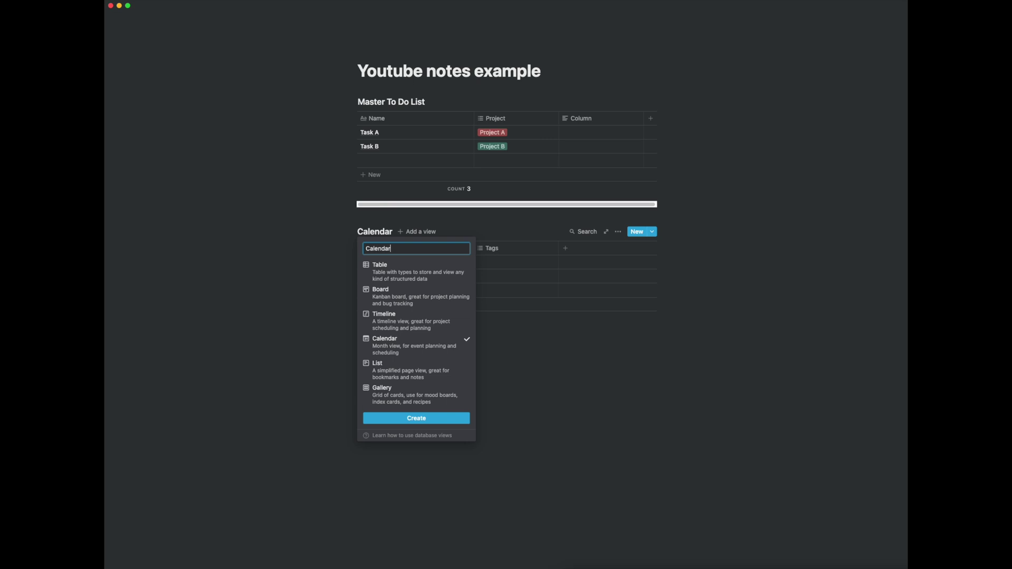
{"action": "left_click", "coordinate": [395, 419]}
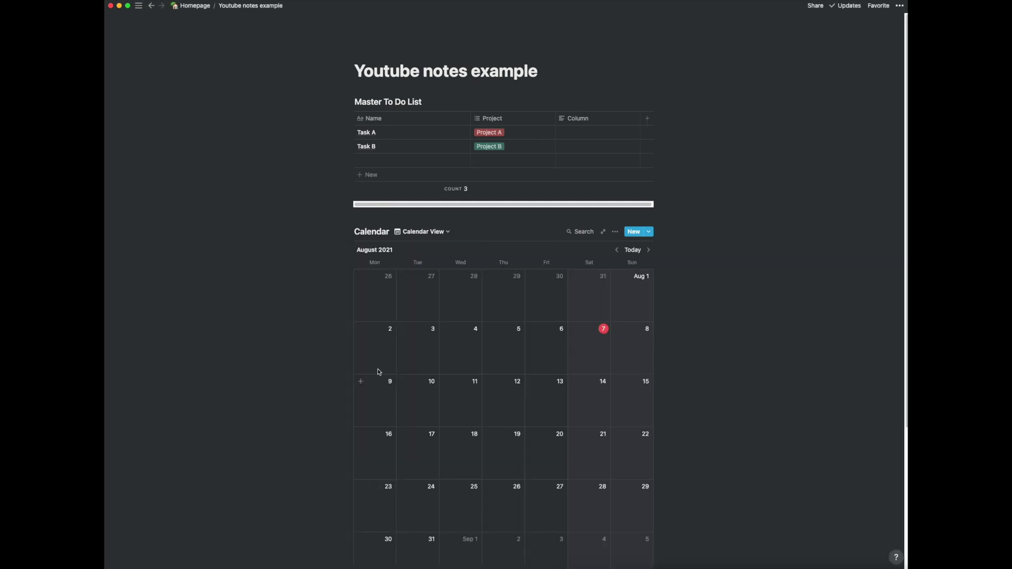
- Switch the page to full width and add a calendar entry on August 7
{"action": "left_click", "coordinate": [899, 5]}
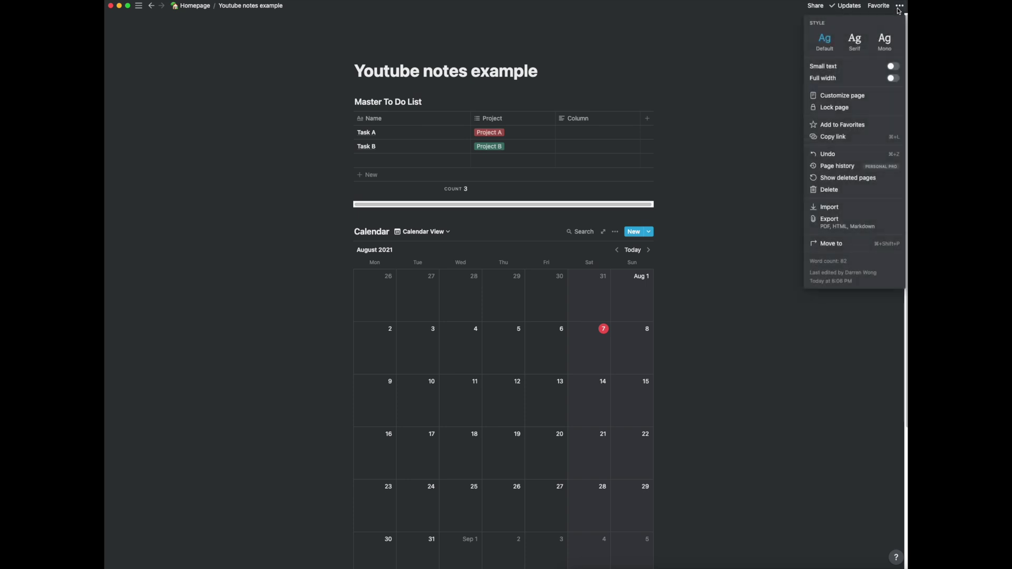
{"action": "left_click", "coordinate": [891, 78]}
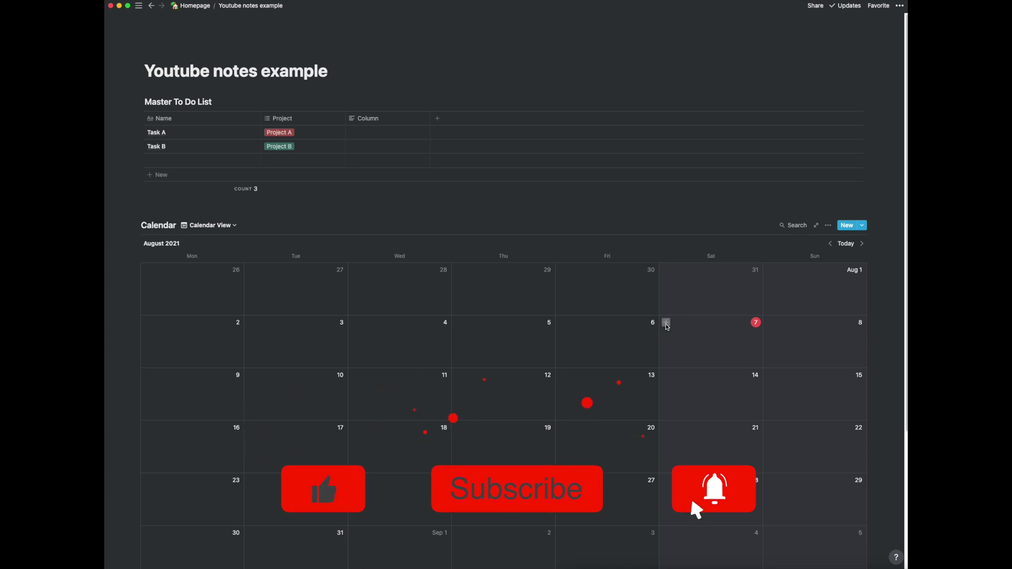
{"action": "left_click", "coordinate": [666, 323]}
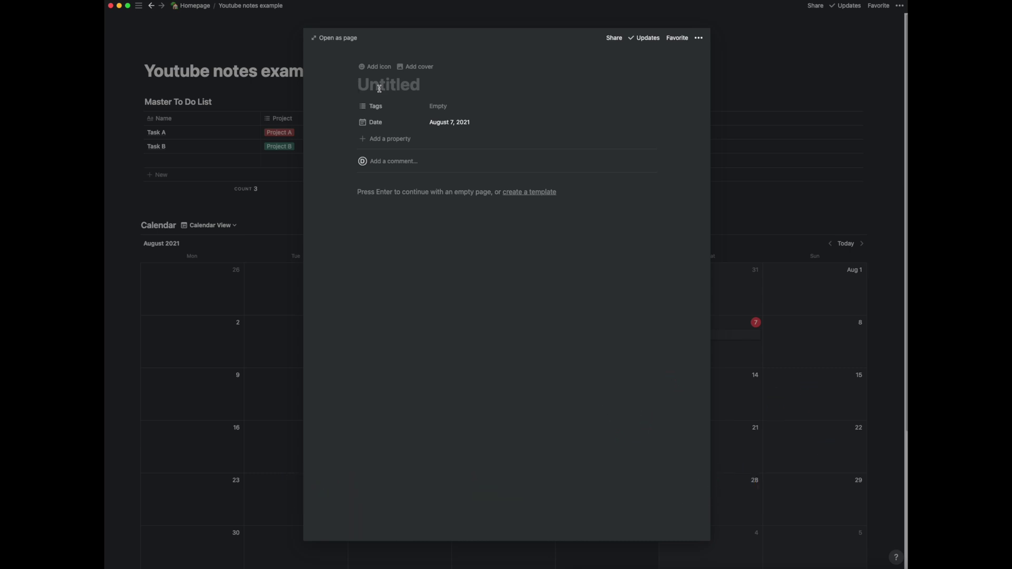
- Title the August 7 entry 'Note 7/08/21' and close it
{"action": "type", "text": "Note "}
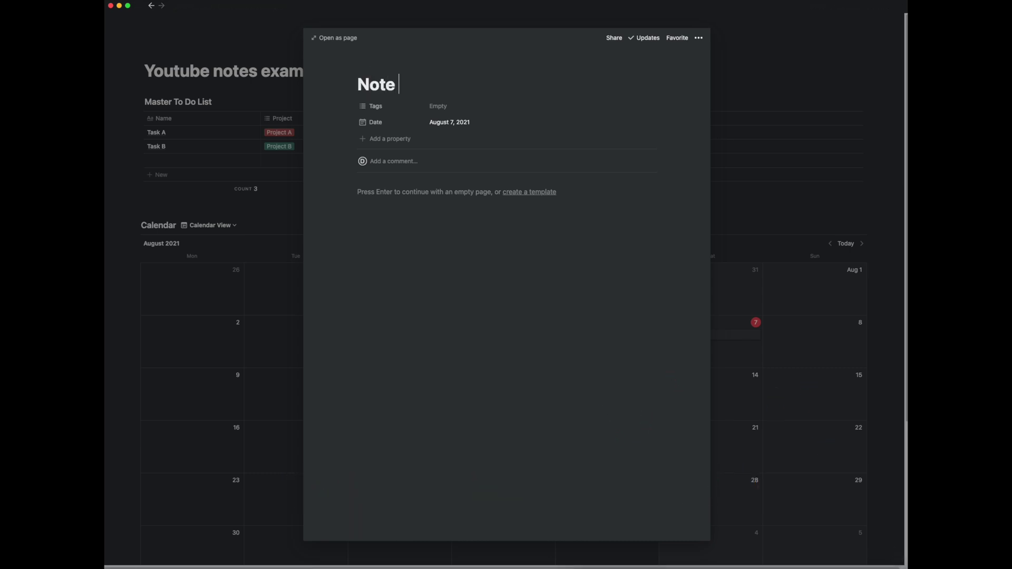
{"action": "type", "text": "7/08/21"}
{"action": "key", "text": "Return"}
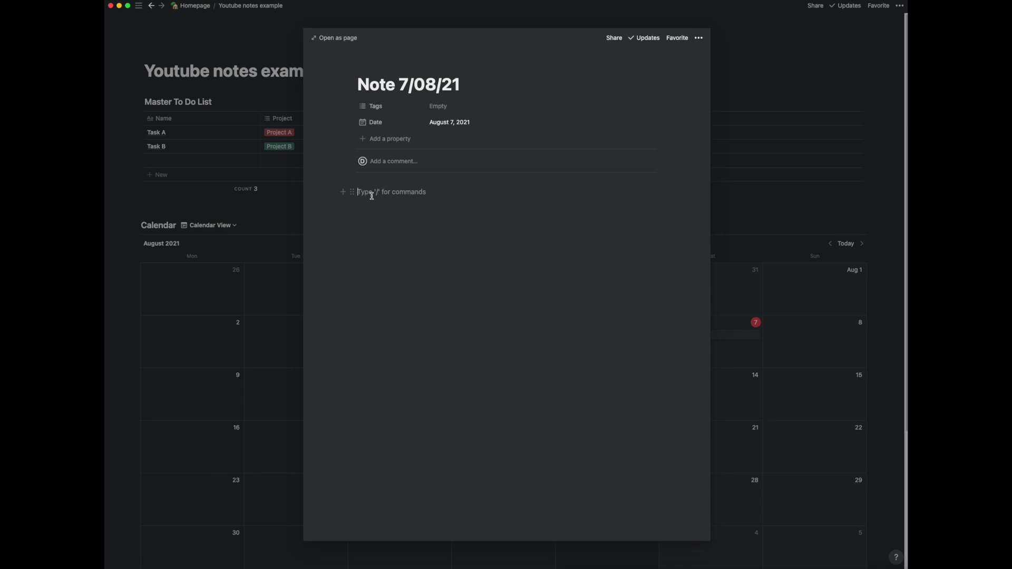
{"action": "left_click", "coordinate": [272, 207]}
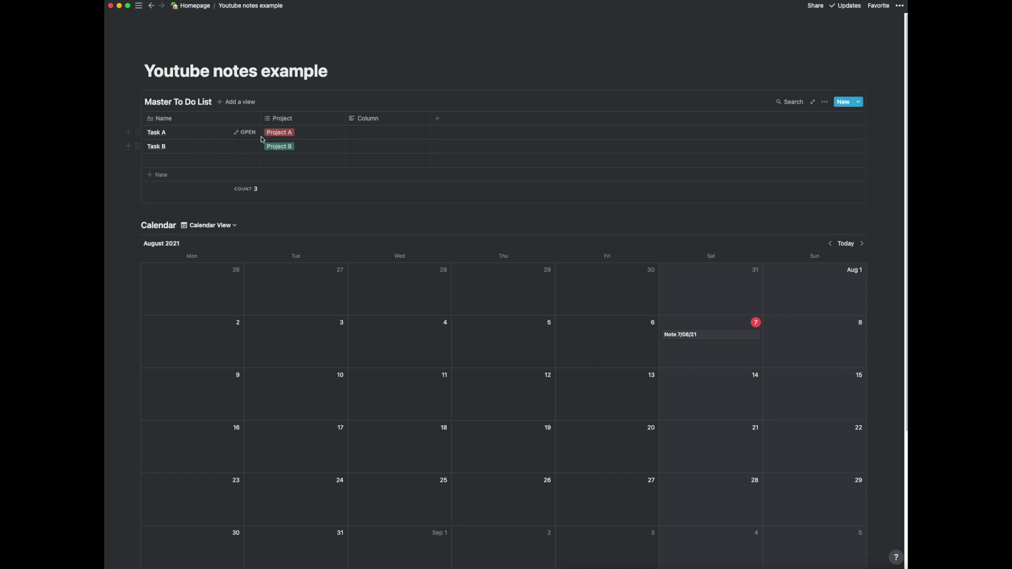
- Copy the Master To Do List as a synced block and paste it into Note 7/08/21
{"action": "left_click", "coordinate": [454, 154]}
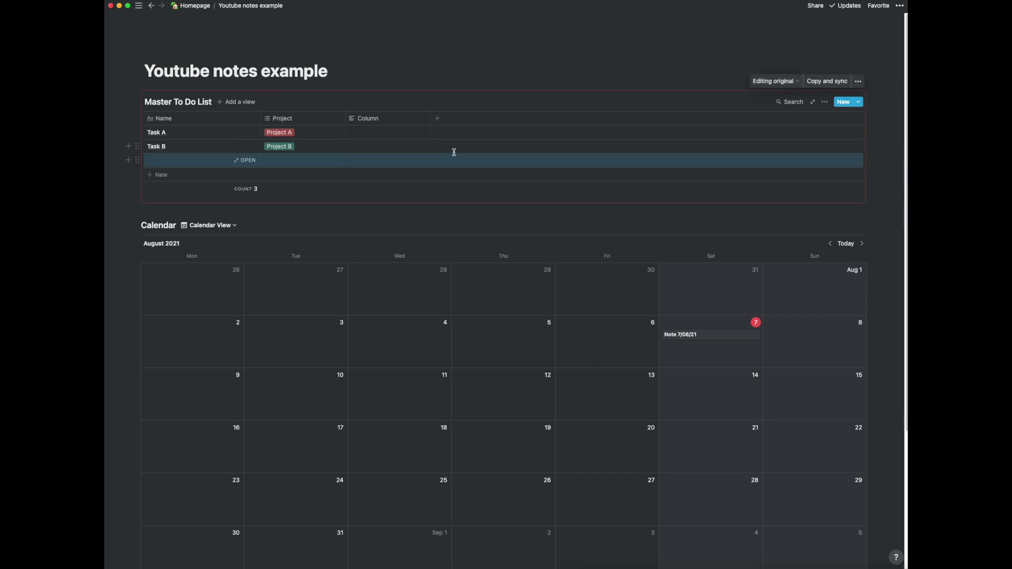
{"action": "left_click", "coordinate": [824, 81]}
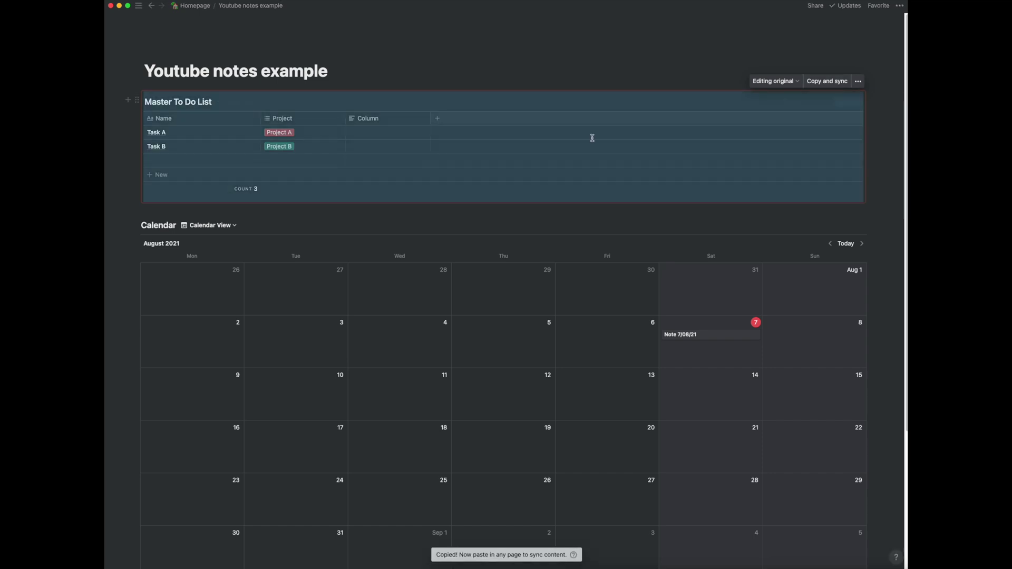
{"action": "left_click", "coordinate": [677, 336]}
{"action": "left_click", "coordinate": [375, 195]}
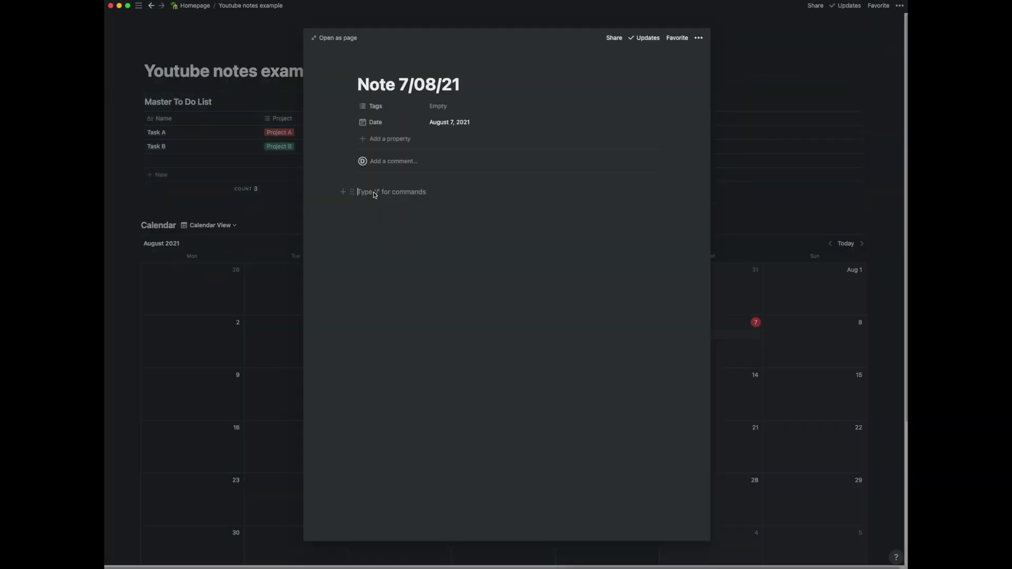
{"action": "key", "text": "super+v"}
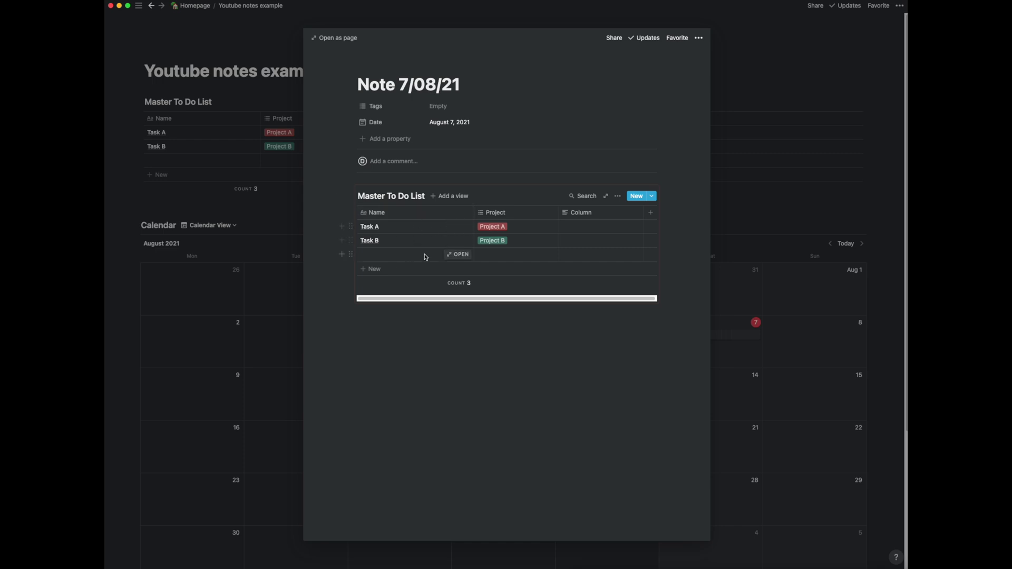
- Add a divider below the table followed by a 'Meeting Notes' line
{"action": "left_click", "coordinate": [381, 337]}
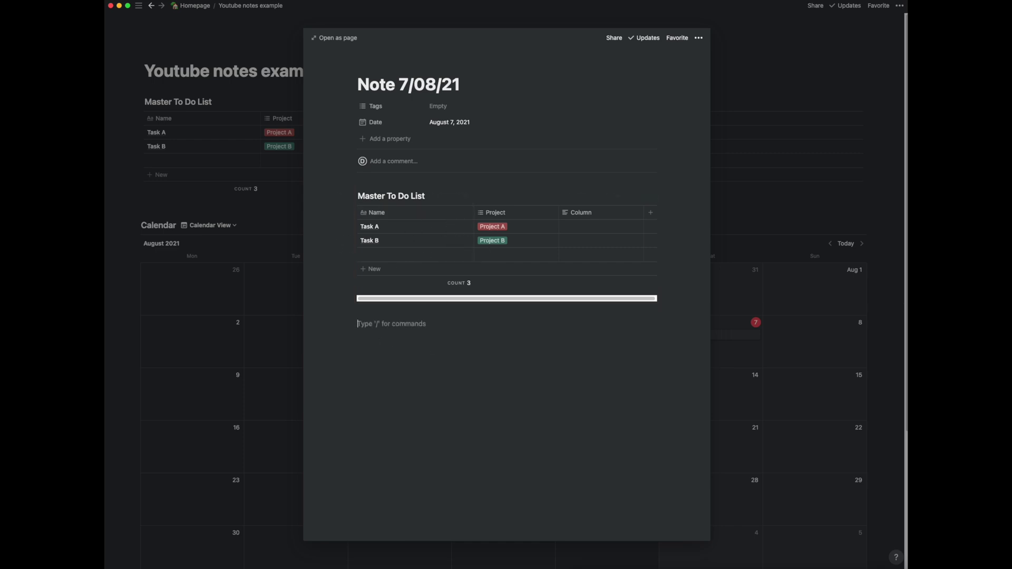
{"action": "type", "text": "/M"}
{"action": "key", "text": "BackSpace"}
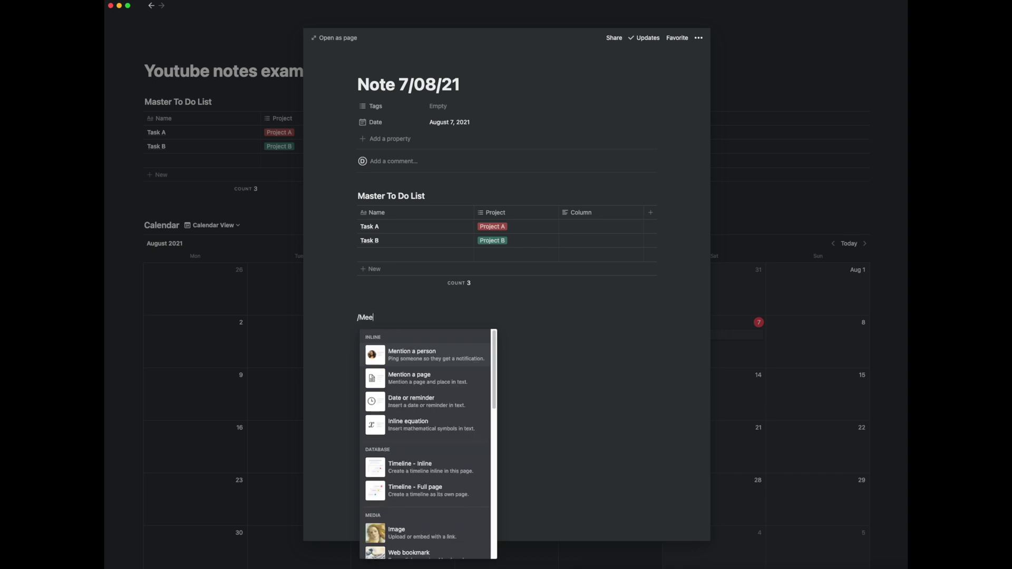
{"action": "type", "text": "div"}
{"action": "key", "text": "Return"}
{"action": "type", "text": "Meetings"}
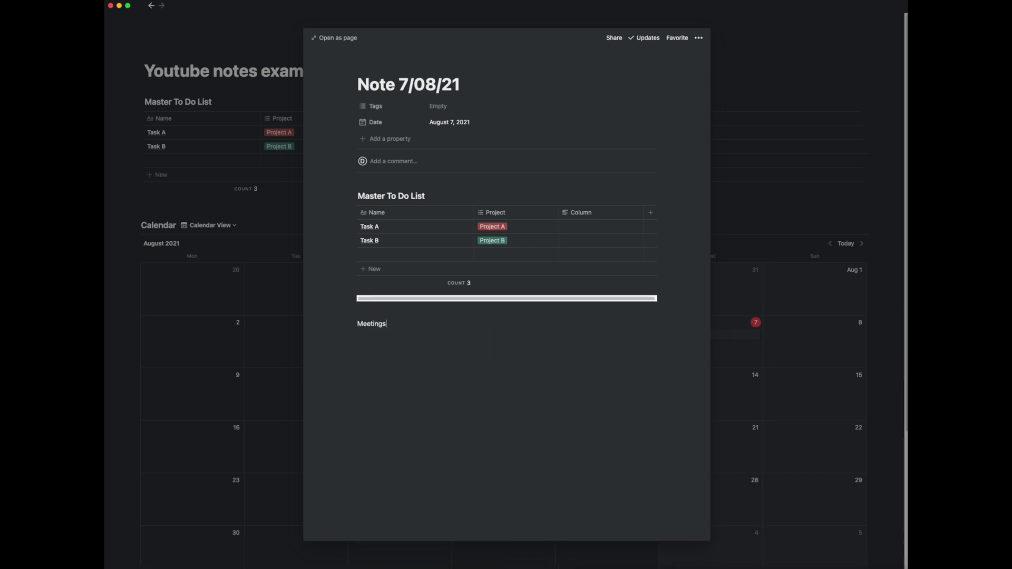
{"action": "key", "text": "BackSpace"}
{"action": "type", "text": "Notes"}
{"action": "key", "text": "Return"}
- Add a 'Design the steel structure' to-do with indented sub-tasks: check footings, check dynamics, check stability
{"action": "key", "text": "Return"}
{"action": "type", "text": "/todo"}
{"action": "key", "text": "Return"}
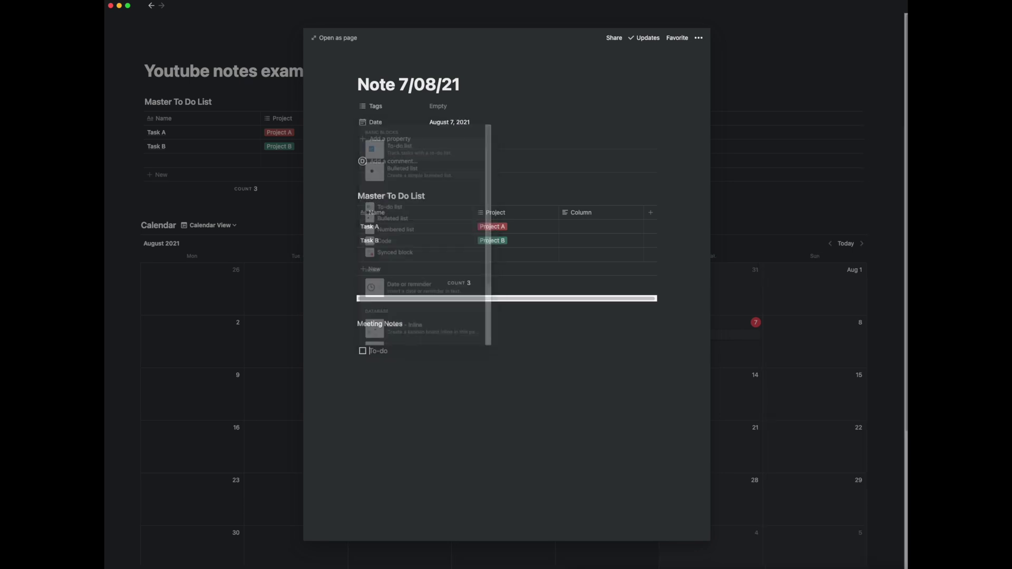
{"action": "type", "text": "Design"}
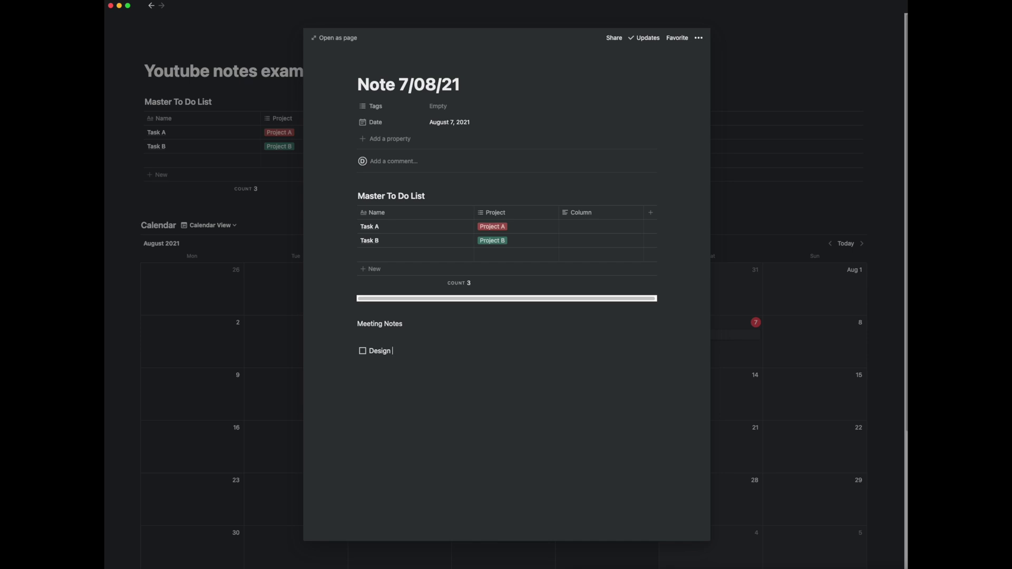
{"action": "type", "text": " the steel structure"}
{"action": "key", "text": "Return"}
{"action": "key", "text": "Tab"}
{"action": "type", "text": "checkin"}
{"action": "type", "text": "ootings"}
{"action": "key", "text": "Return"}
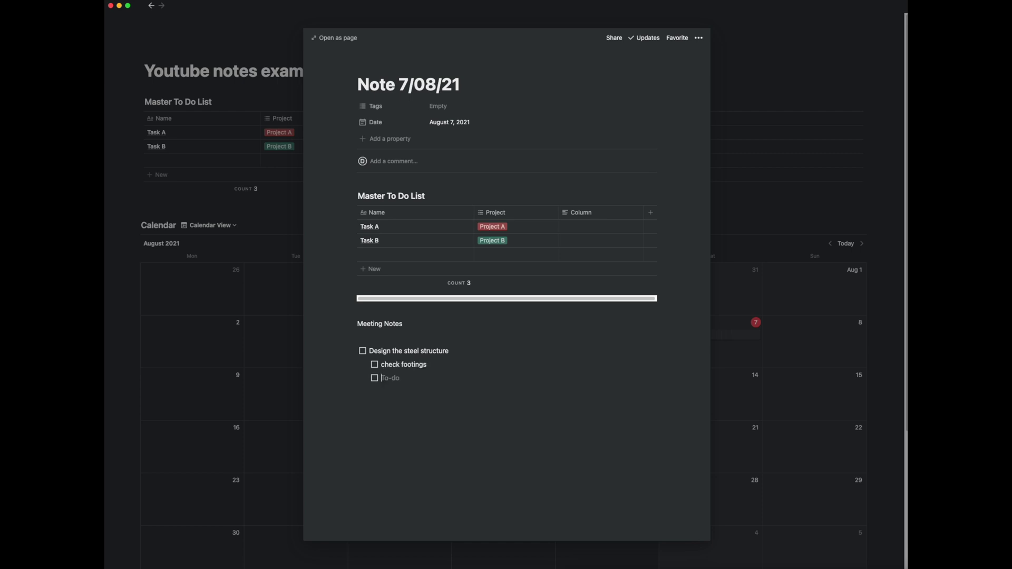
{"action": "type", "text": "check dynamics"}
{"action": "key", "text": "Return"}
{"action": "type", "text": "check stability"}
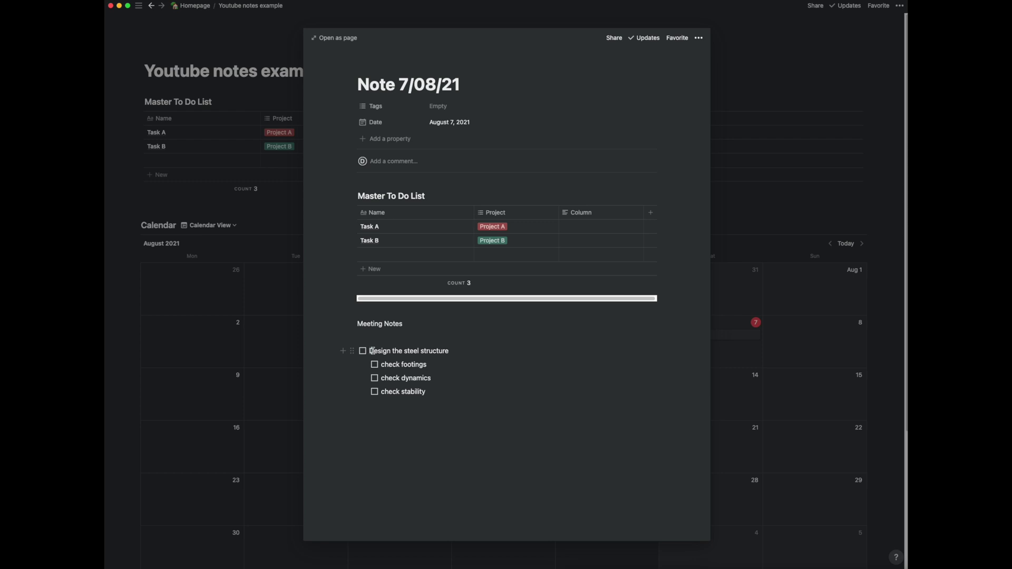
{"action": "left_click_drag", "start_coordinate": [369, 350], "coordinate": [454, 352]}
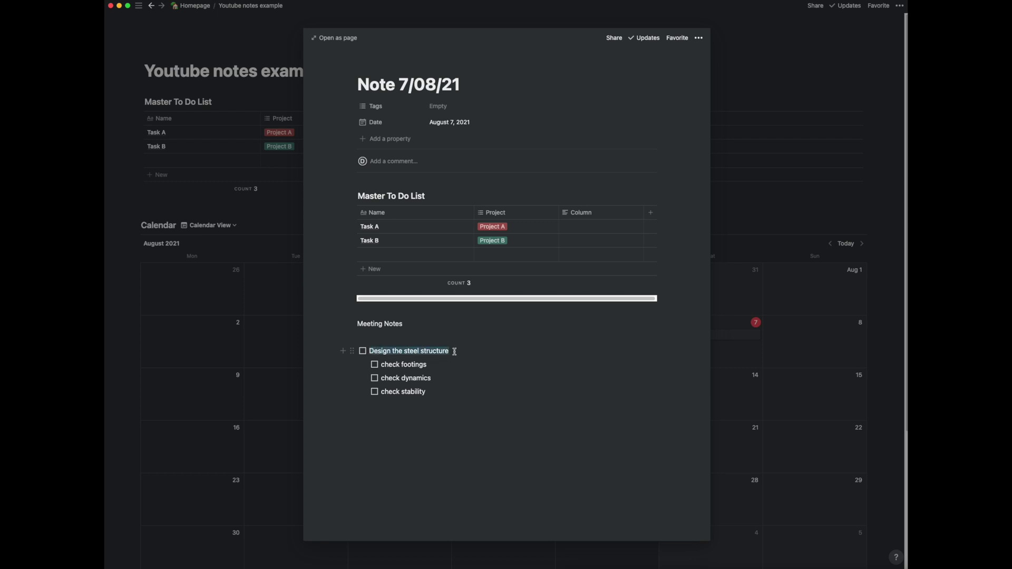
- Name the table's third row 'Design steel structure'
{"action": "left_click", "coordinate": [440, 351]}
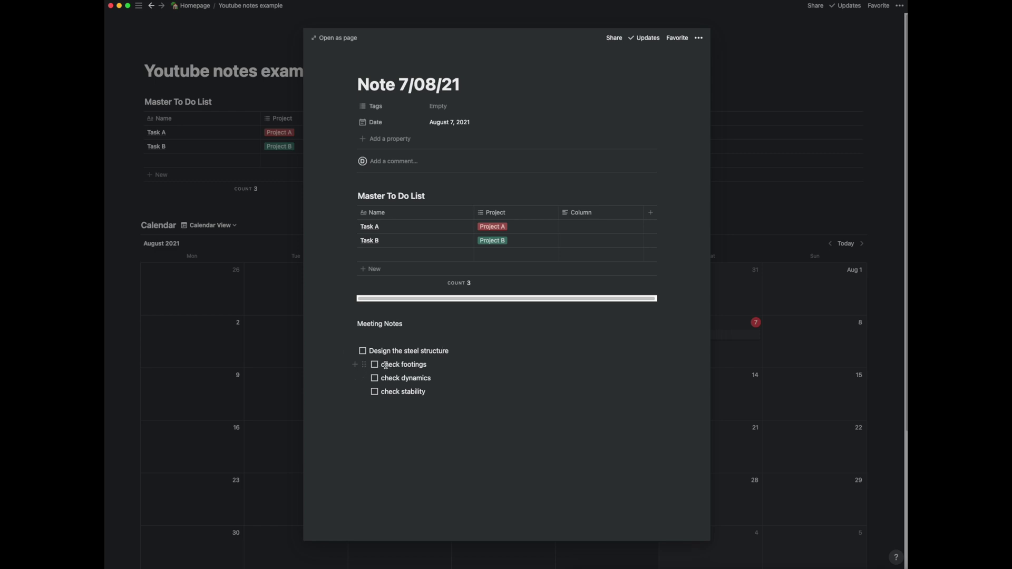
{"action": "left_click_drag", "start_coordinate": [382, 365], "coordinate": [431, 394]}
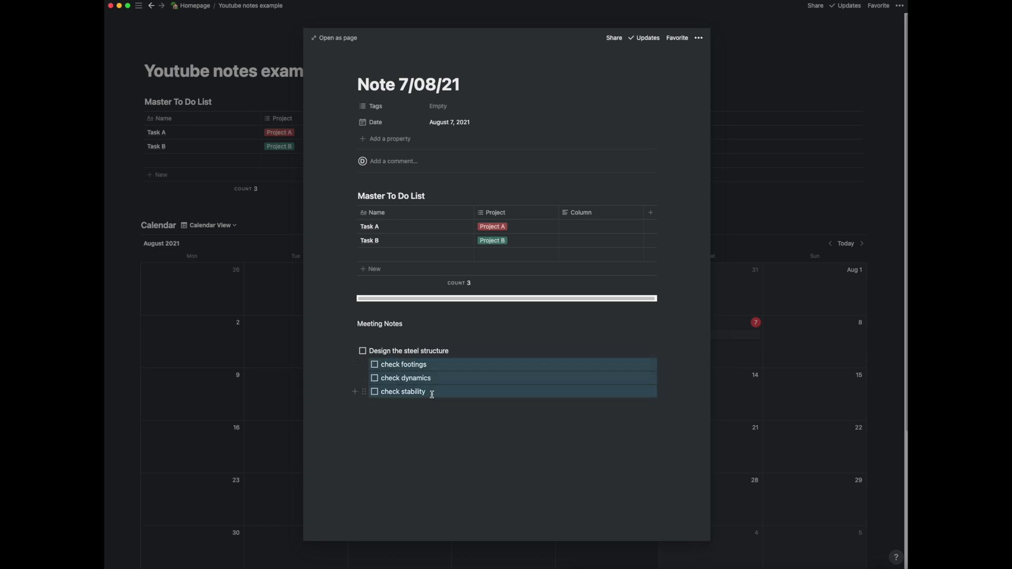
{"action": "left_click", "coordinate": [423, 428]}
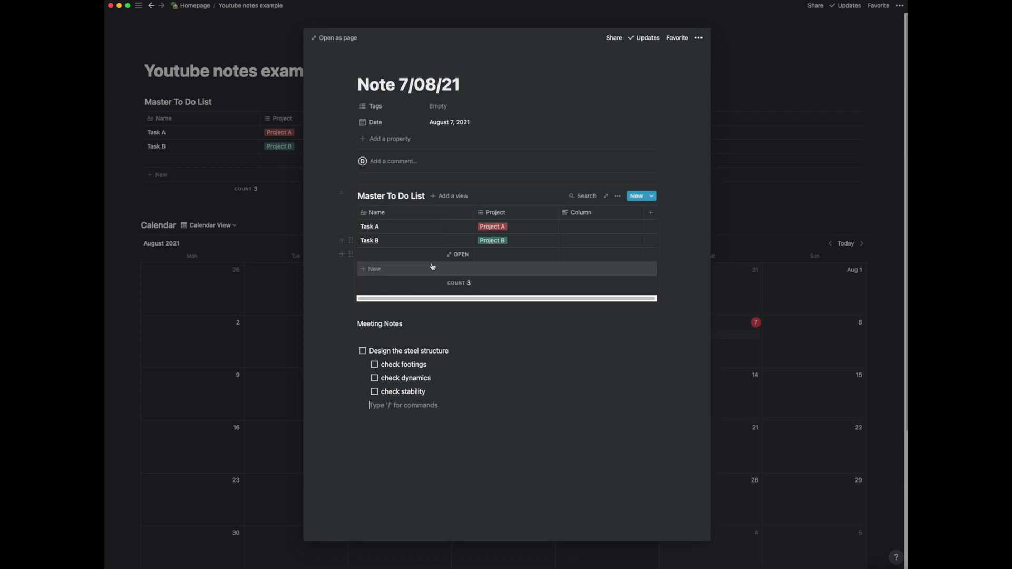
{"action": "left_click", "coordinate": [388, 258]}
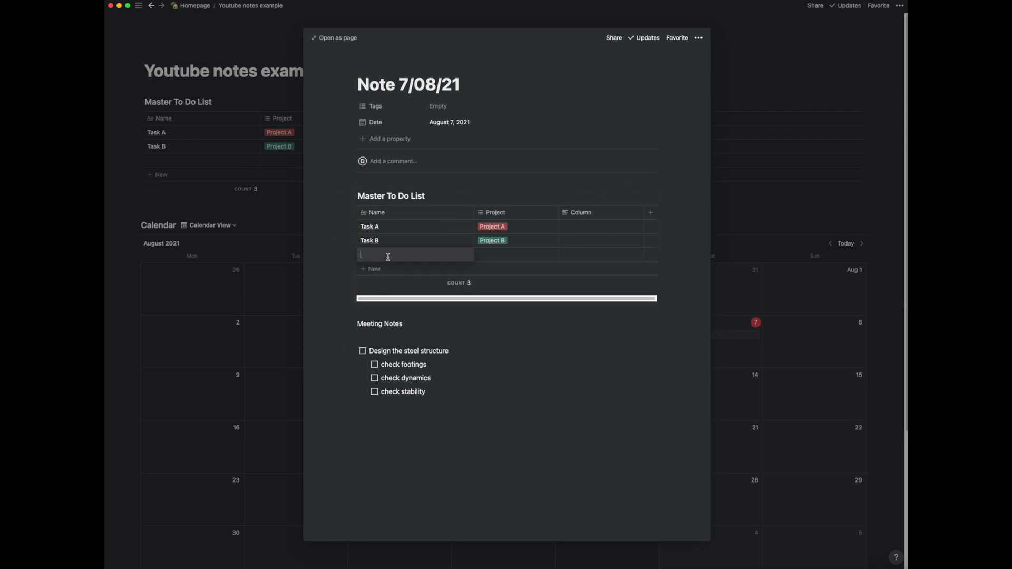
{"action": "type", "text": "Desgin stel"}
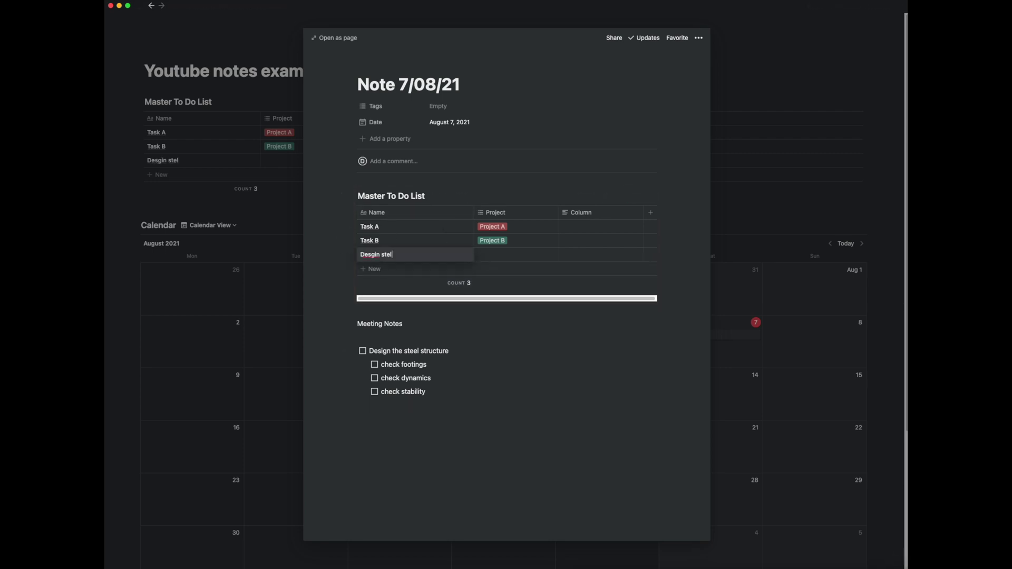
{"action": "key", "text": "BackSpace"}
{"action": "key", "text": "BackSpace"}
{"action": "key", "text": "BackSpace"}
{"action": "key", "text": "BackSpace"}
{"action": "key", "text": "BackSpace"}
{"action": "key", "text": "BackSpace"}
{"action": "type", "text": "ign steel structu"}
{"action": "key", "text": "Escape"}
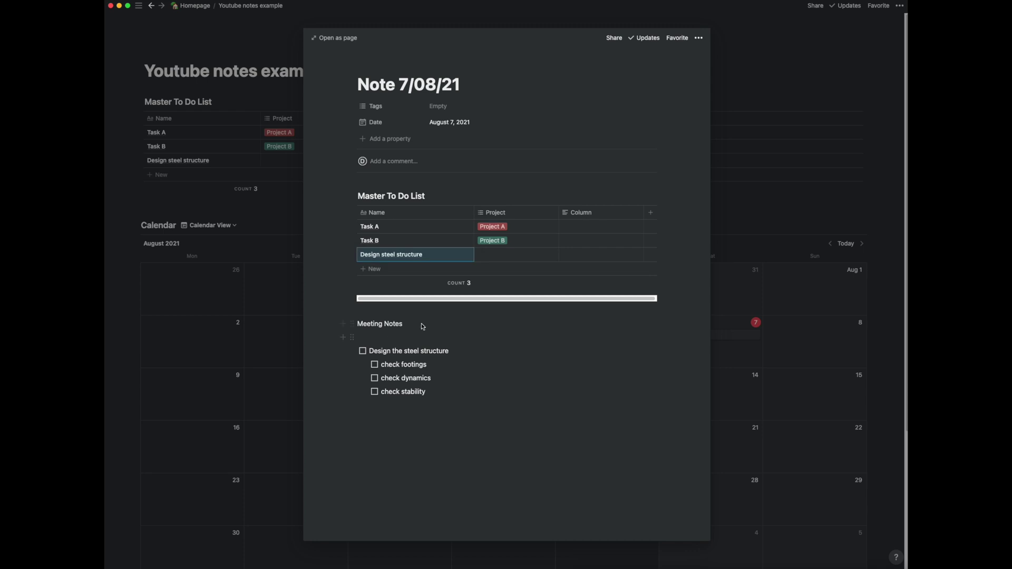
- Retitle the heading 'Meeting Notes for Project C' and tag the task with a new Project C
{"action": "left_click", "coordinate": [422, 325]}
{"action": "type", "text": "for Project C"}
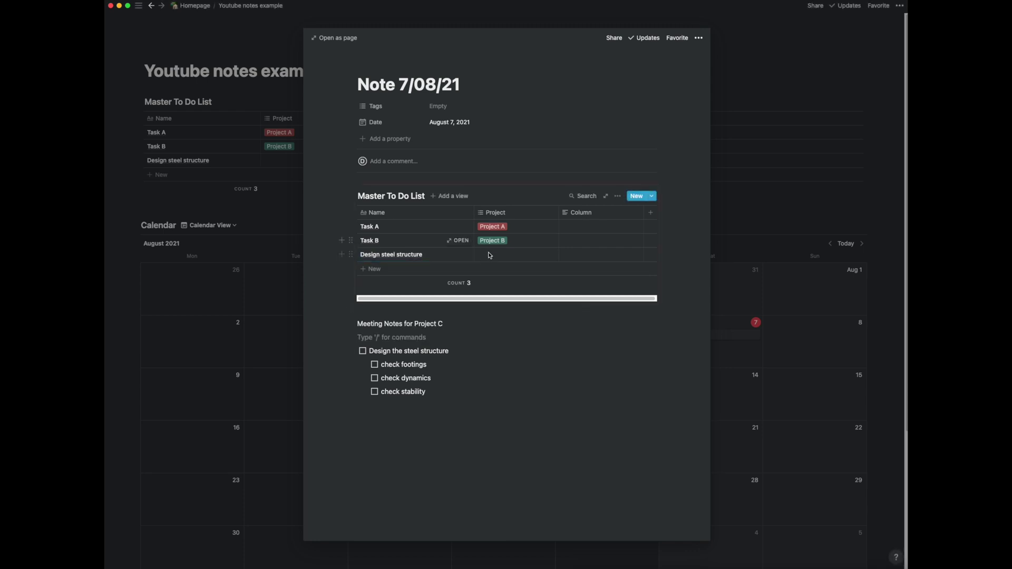
{"action": "left_click", "coordinate": [493, 254]}
{"action": "type", "text": "Project C"}
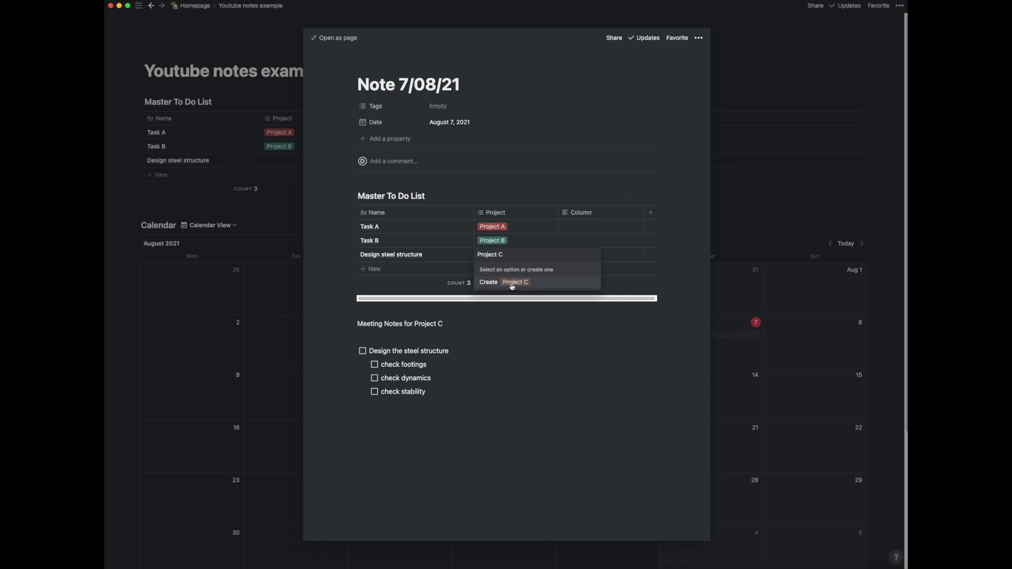
{"action": "left_click", "coordinate": [511, 283]}
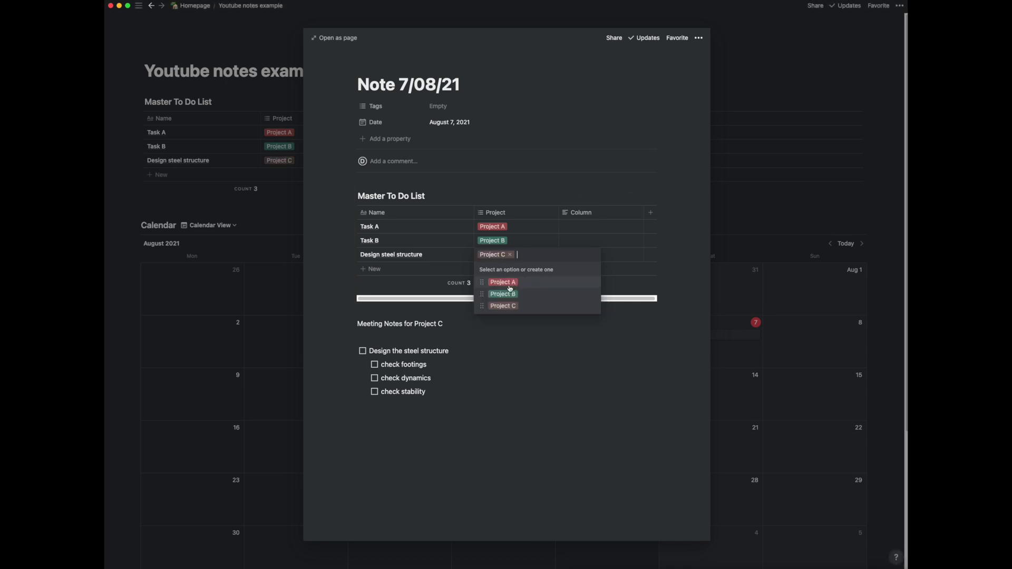
{"action": "left_click", "coordinate": [582, 212]}
- Turn the third column into a relation linked to the Calendar database
{"action": "mouse_move", "coordinate": [604, 260]}
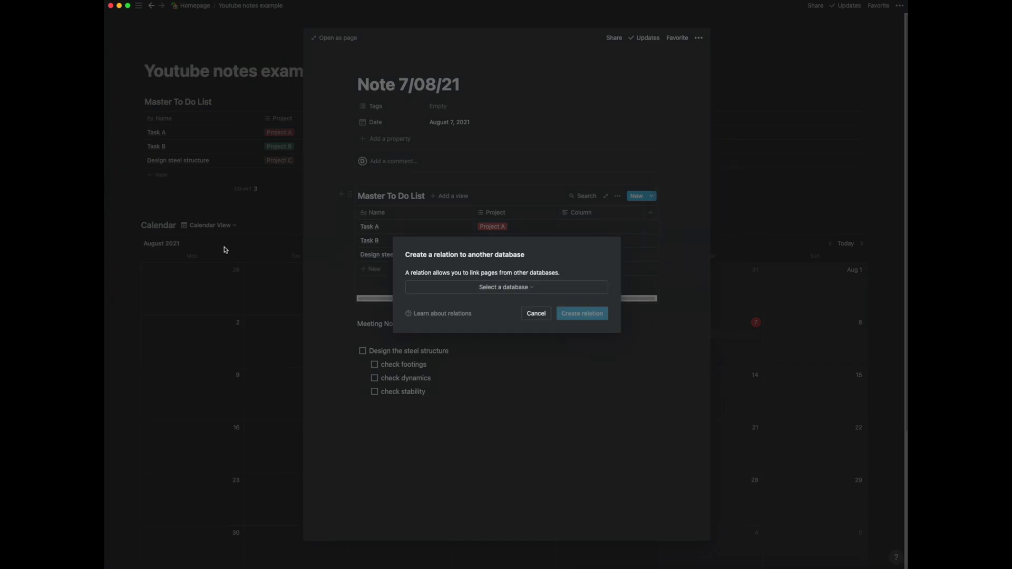
{"action": "left_click", "coordinate": [503, 286]}
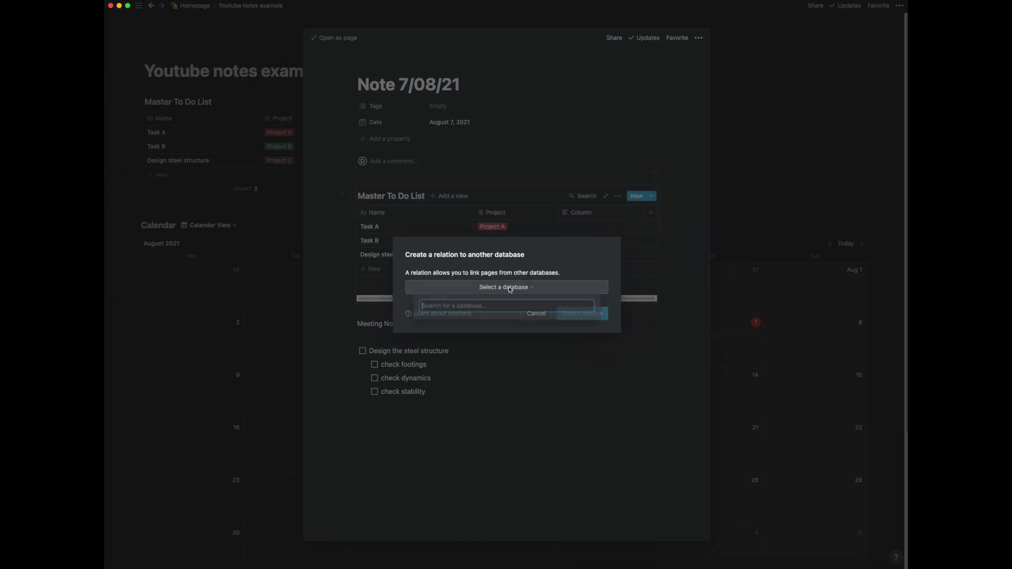
{"action": "type", "text": "calendar"}
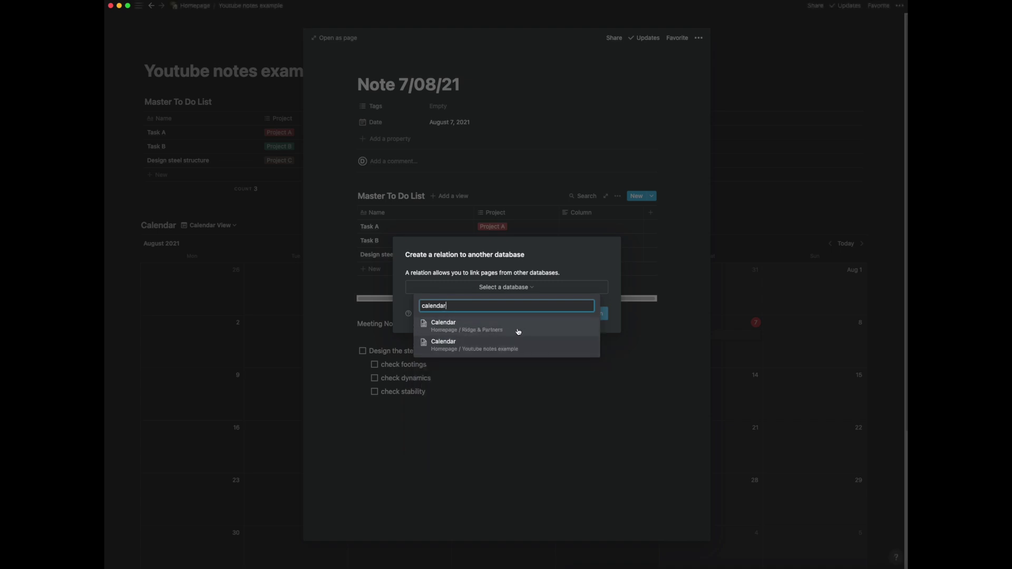
{"action": "left_click", "coordinate": [441, 348]}
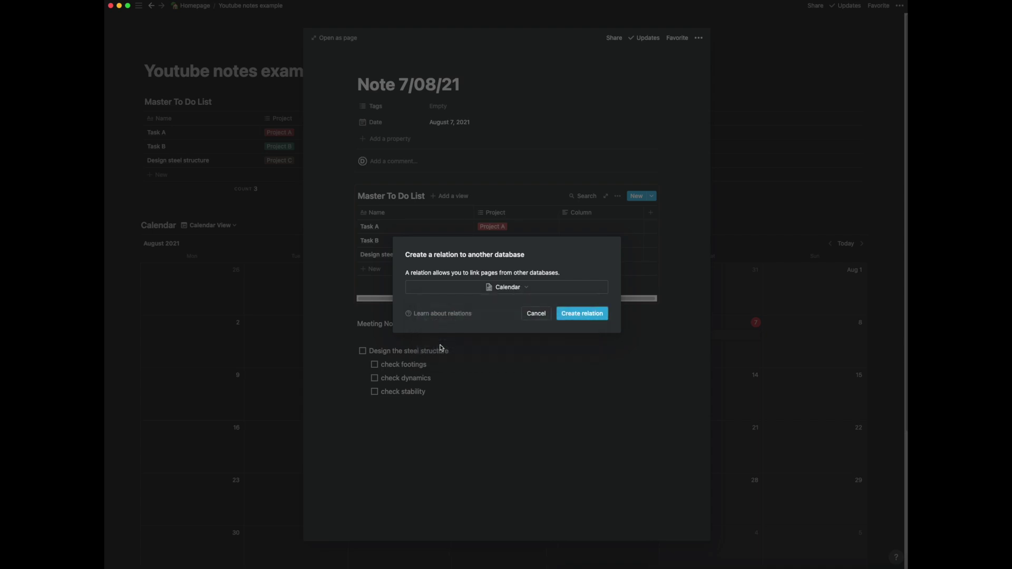
{"action": "left_click", "coordinate": [574, 315]}
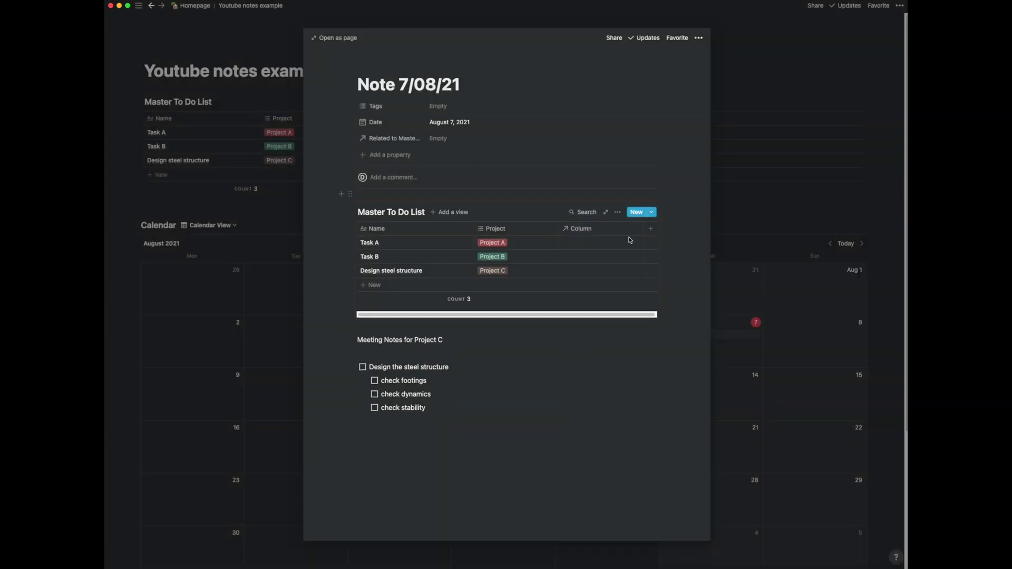
- Rename the relation column to Notes
{"action": "left_click", "coordinate": [586, 231]}
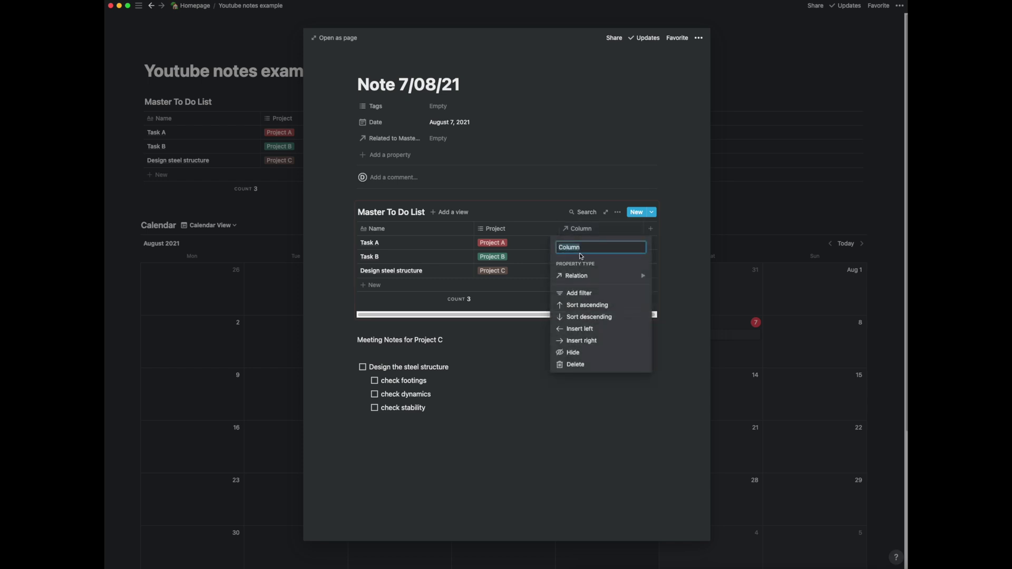
{"action": "type", "text": "Notes"}
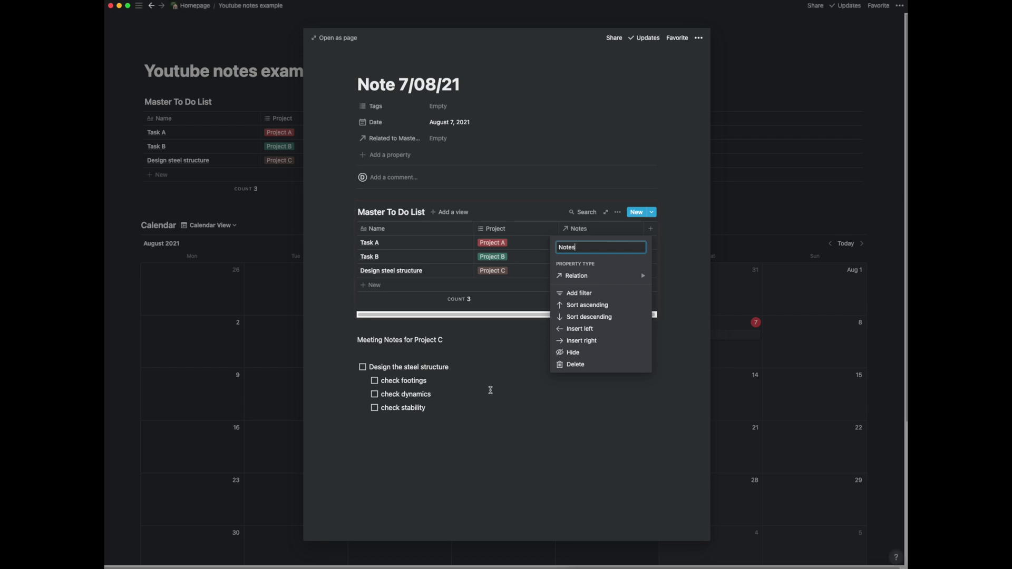
{"action": "left_click", "coordinate": [490, 390]}
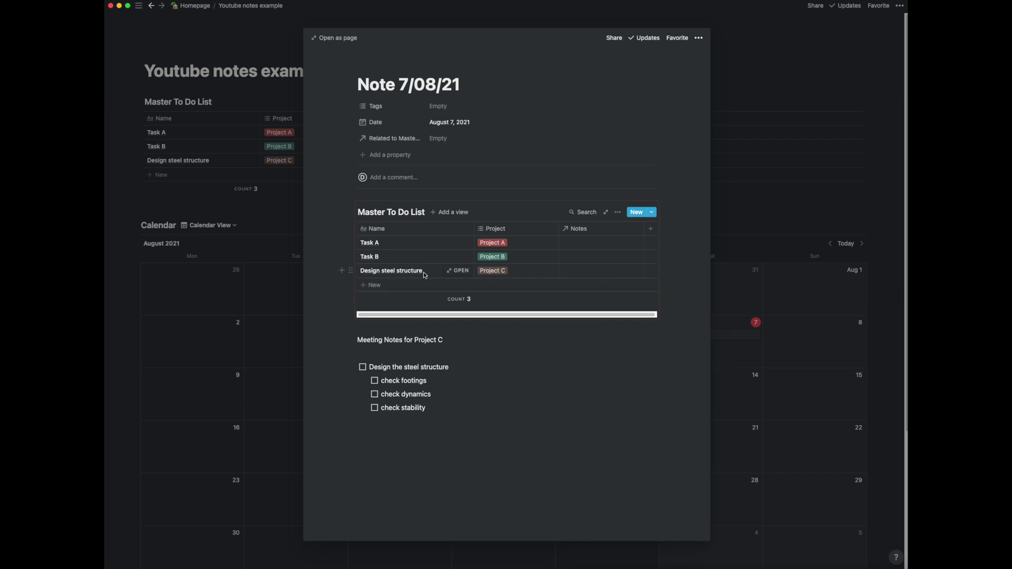
- Link the Design steel structure task to Note 7/08/21, then close the note preview
{"action": "left_click", "coordinate": [584, 272]}
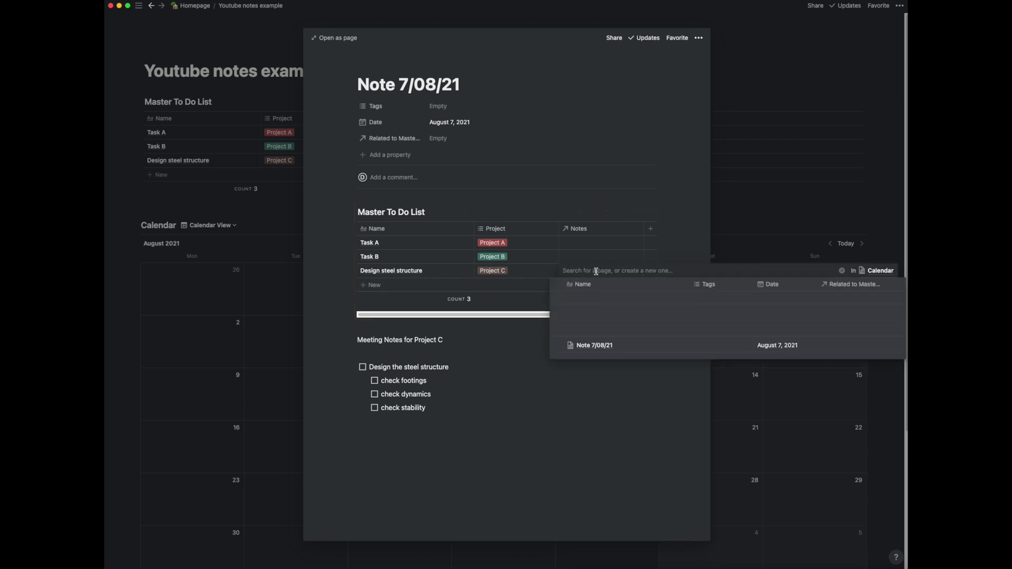
{"action": "left_click", "coordinate": [595, 346]}
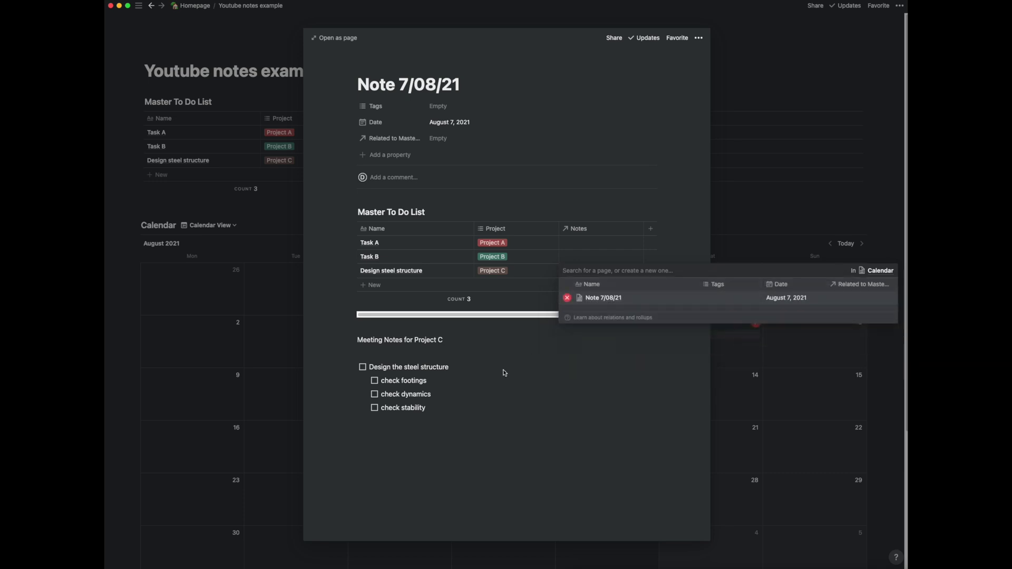
{"action": "left_click", "coordinate": [582, 360]}
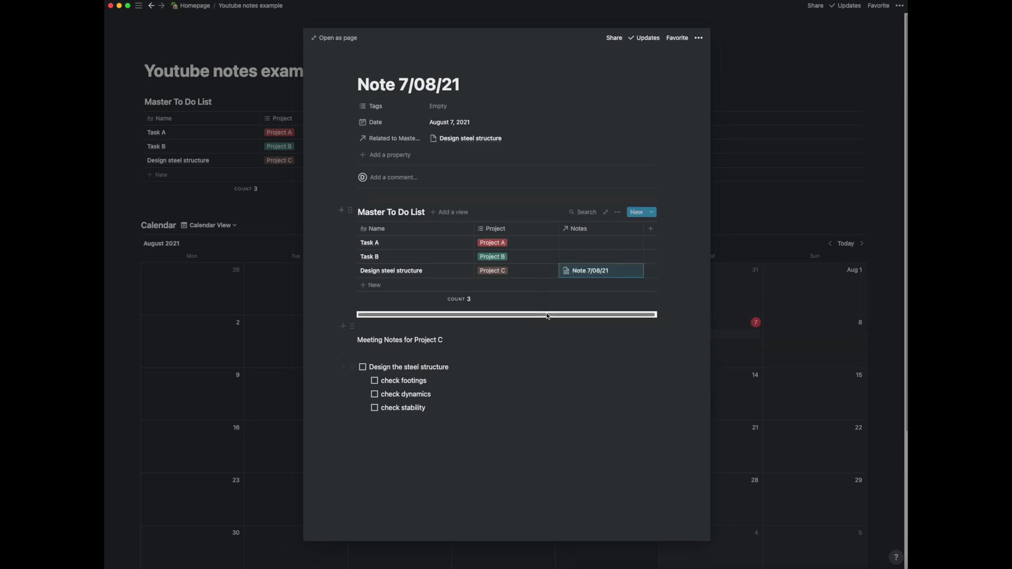
{"action": "left_click", "coordinate": [271, 312]}
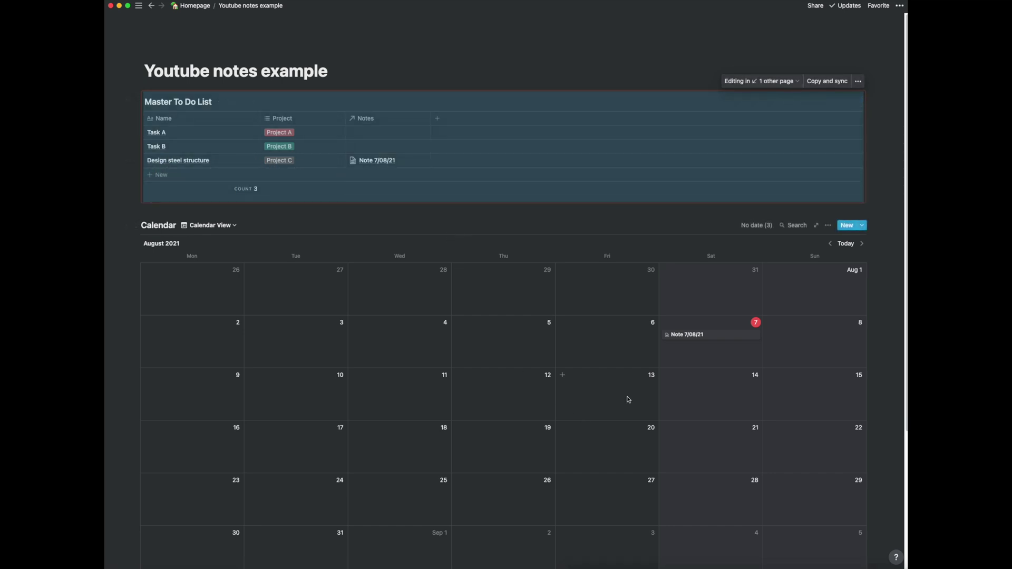
- Create an August 13 calendar note with the pasted synced to-do list and a retaining wall line
{"action": "left_click", "coordinate": [564, 393]}
{"action": "left_click", "coordinate": [562, 375]}
{"action": "key", "text": "Return"}
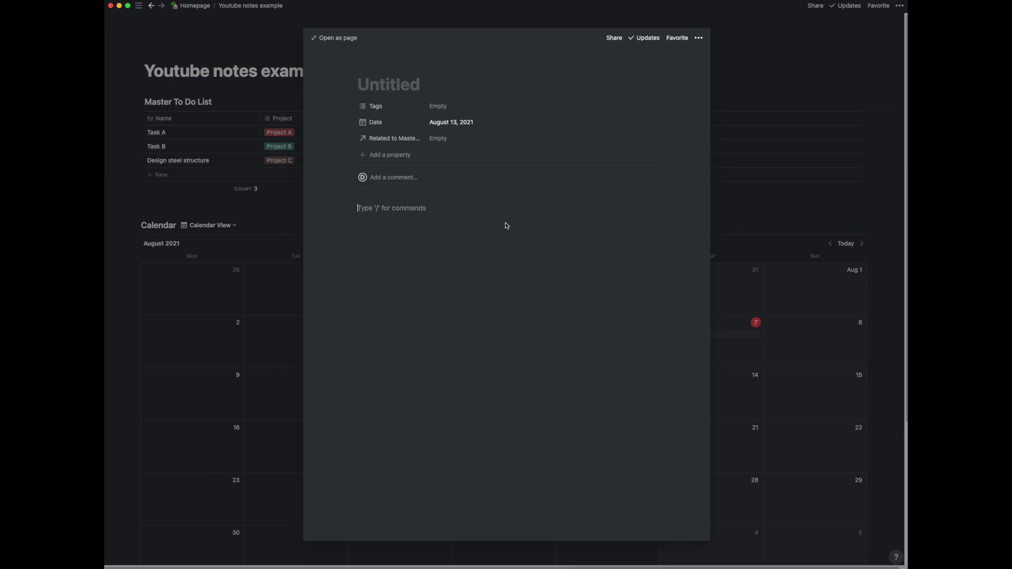
{"action": "key", "text": "super+v"}
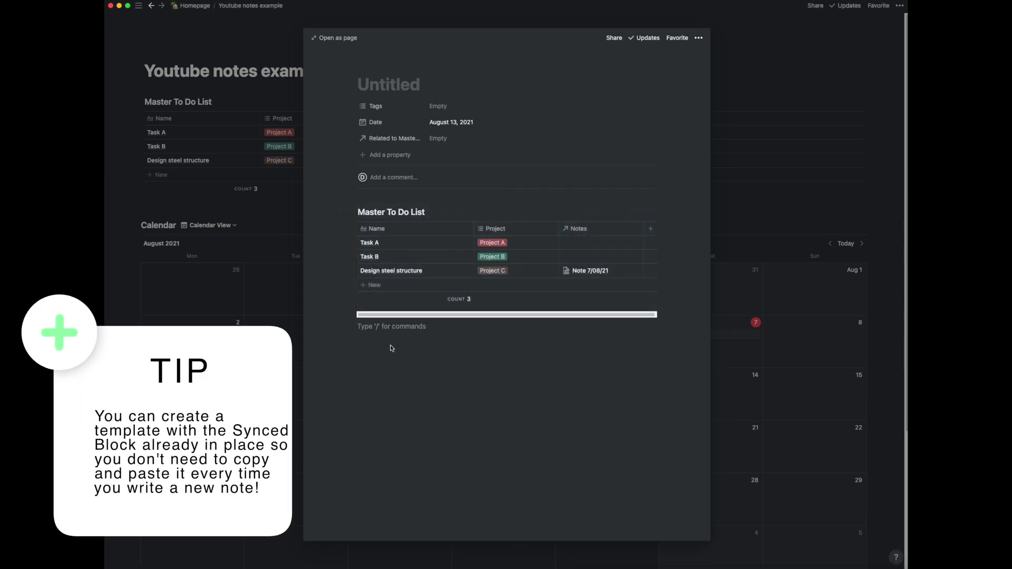
{"action": "key", "text": "Return"}
{"action": "type", "text": "main task B -"}
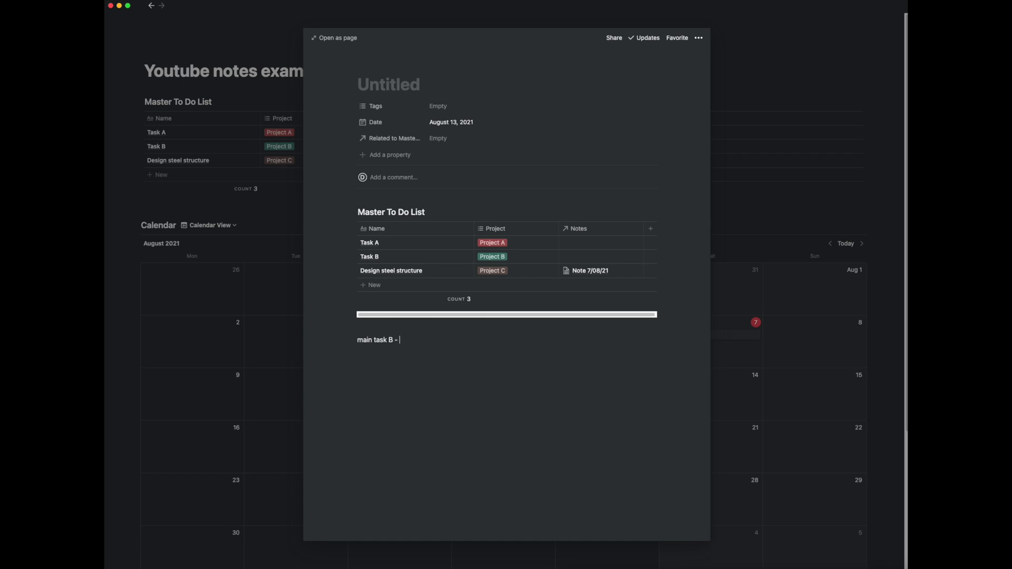
{"action": "type", "text": " design retaining wall for proe"}
{"action": "key", "text": "Return"}
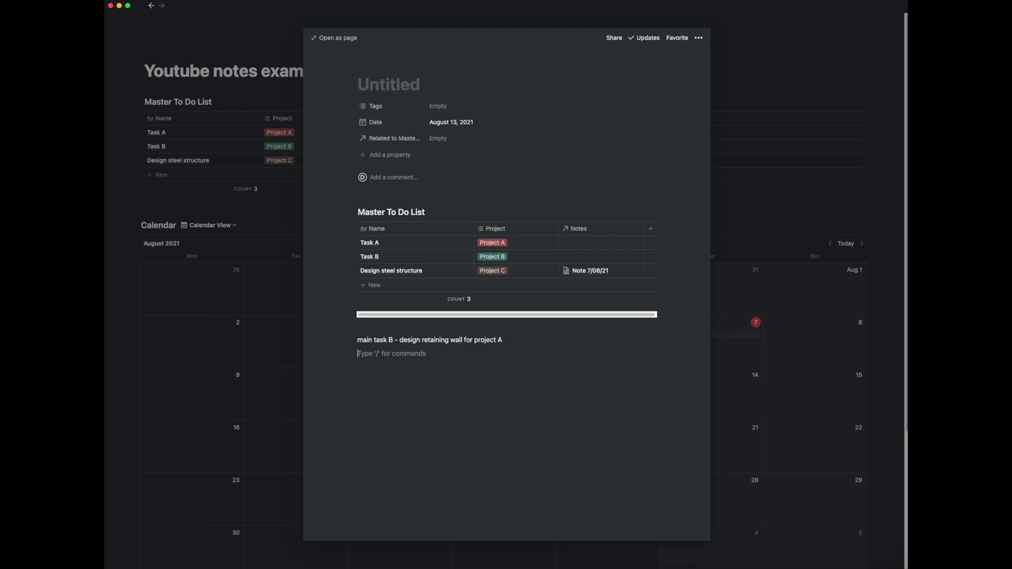
- Add a Design retaining wall task to the table, tagged Project A
{"action": "left_click", "coordinate": [369, 286]}
{"action": "type", "text": "Ret"}
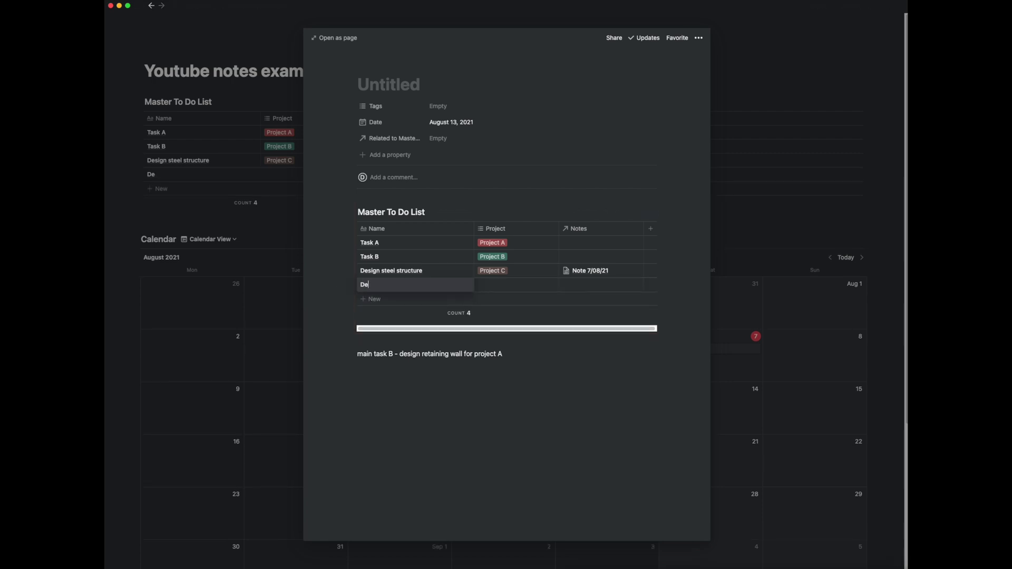
{"action": "type", "text": "ining wall"}
{"action": "key", "text": "Escape"}
{"action": "left_click", "coordinate": [509, 288]}
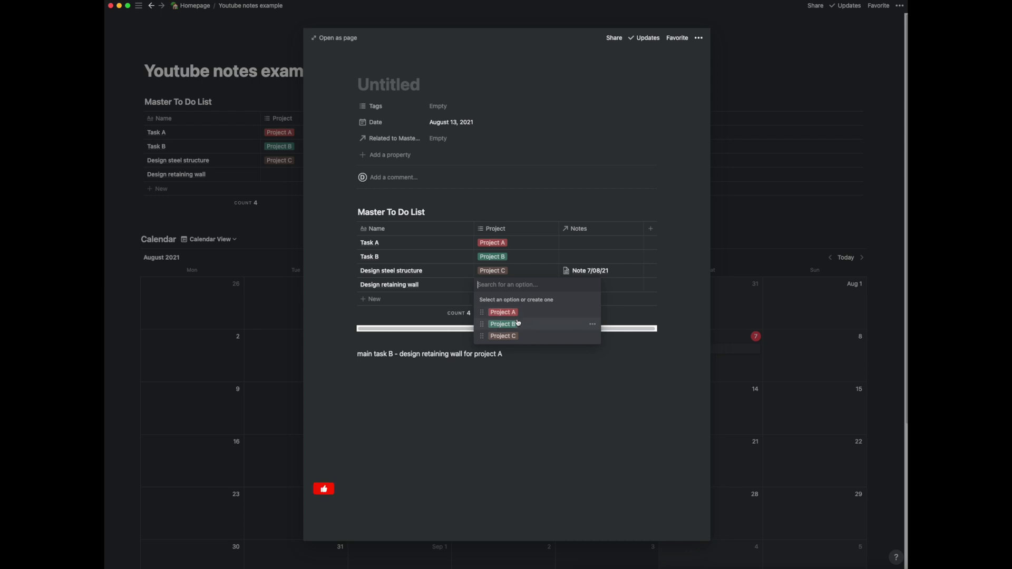
{"action": "left_click", "coordinate": [501, 314]}
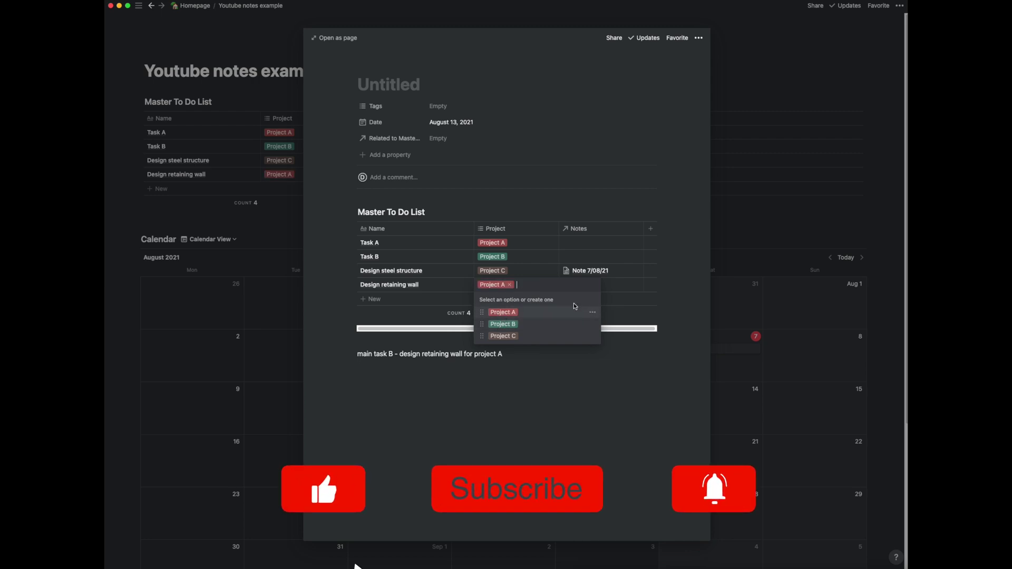
- Title the August 13 note 'Note 13/08/21' and link Design retaining wall to it
{"action": "key", "text": "Escape"}
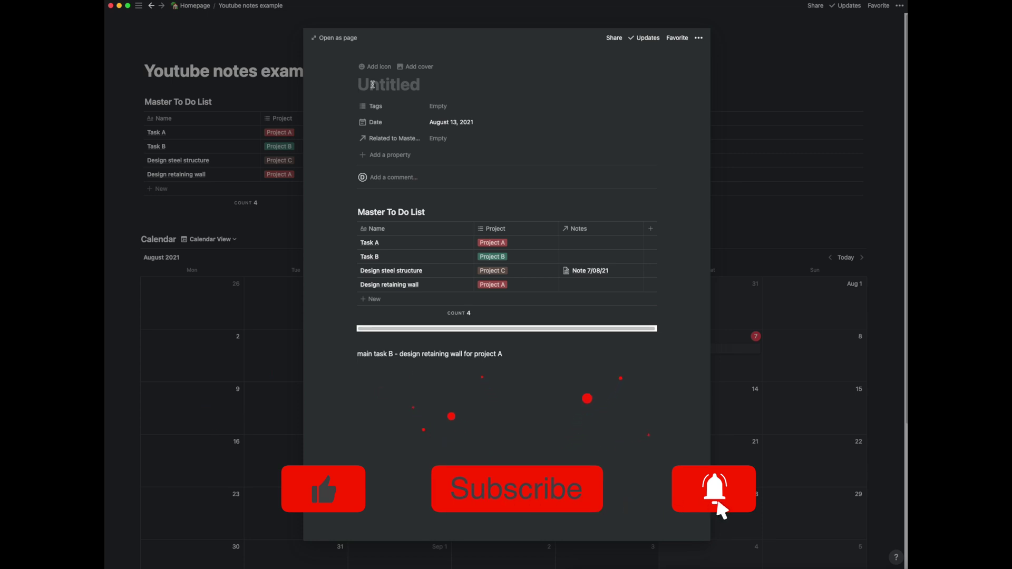
{"action": "type", "text": "Not"}
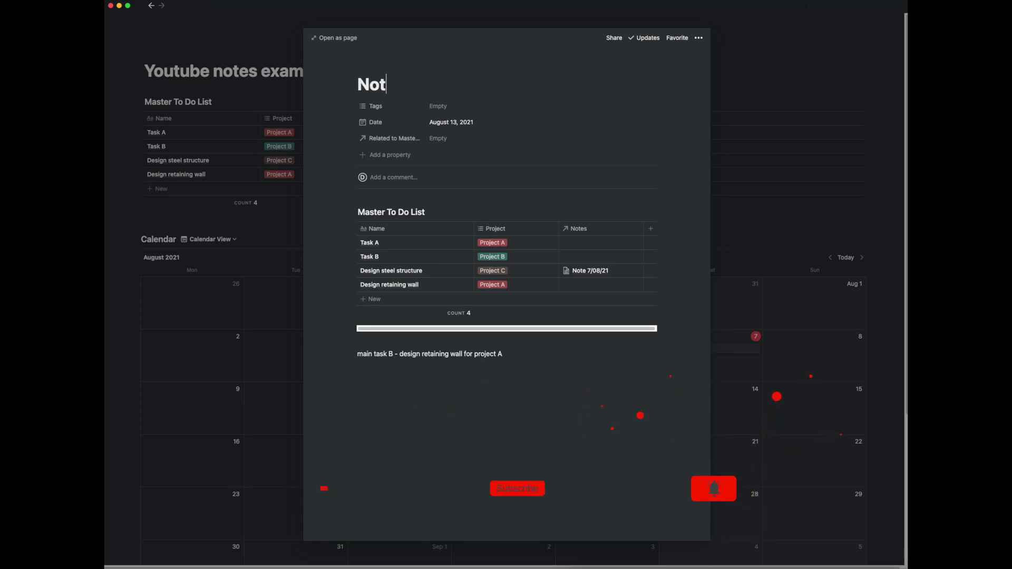
{"action": "type", "text": "e 13/08/21"}
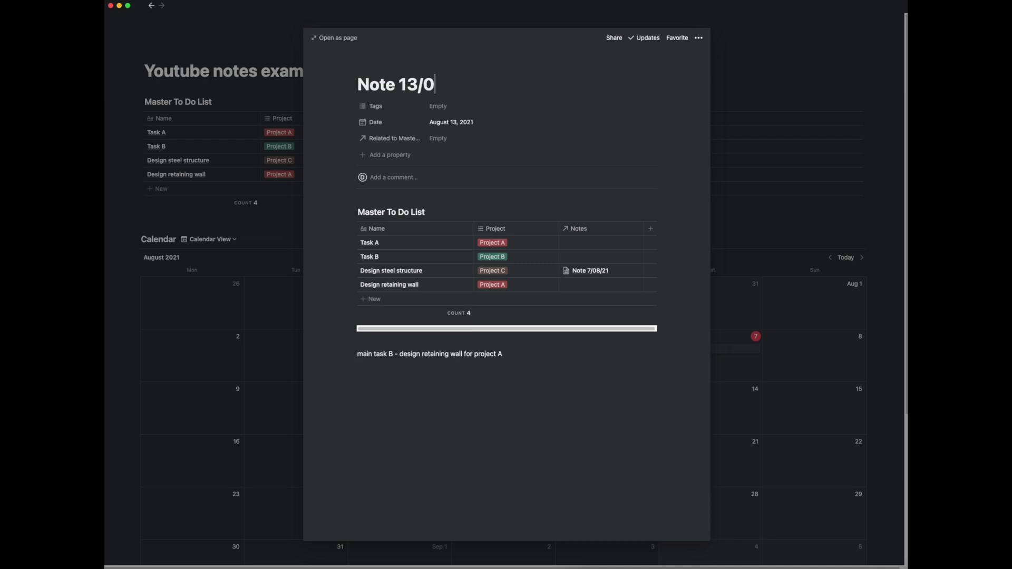
{"action": "left_click", "coordinate": [584, 286]}
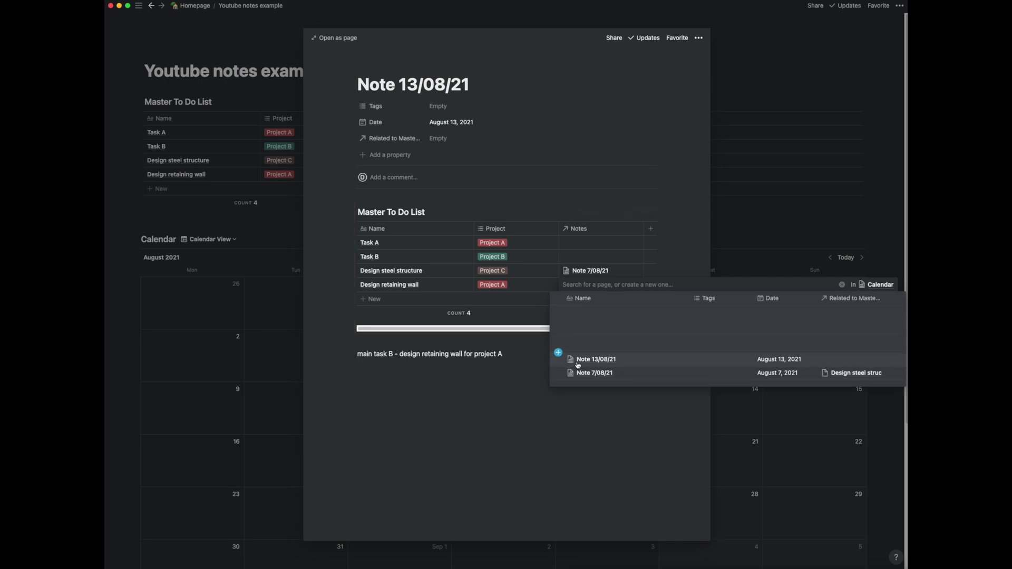
{"action": "left_click", "coordinate": [586, 361]}
{"action": "key", "text": "Escape"}
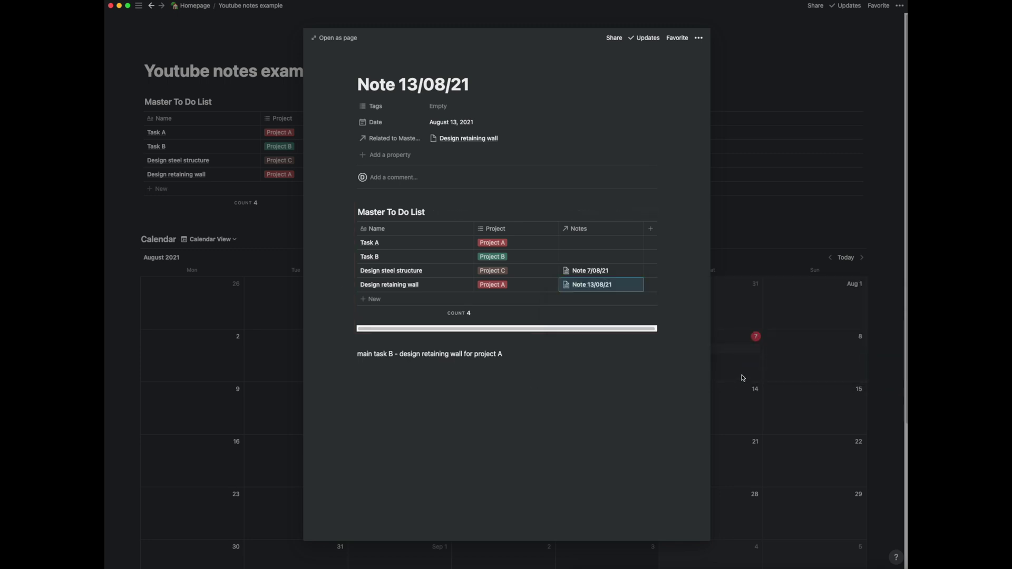
{"action": "key", "text": "Escape"}
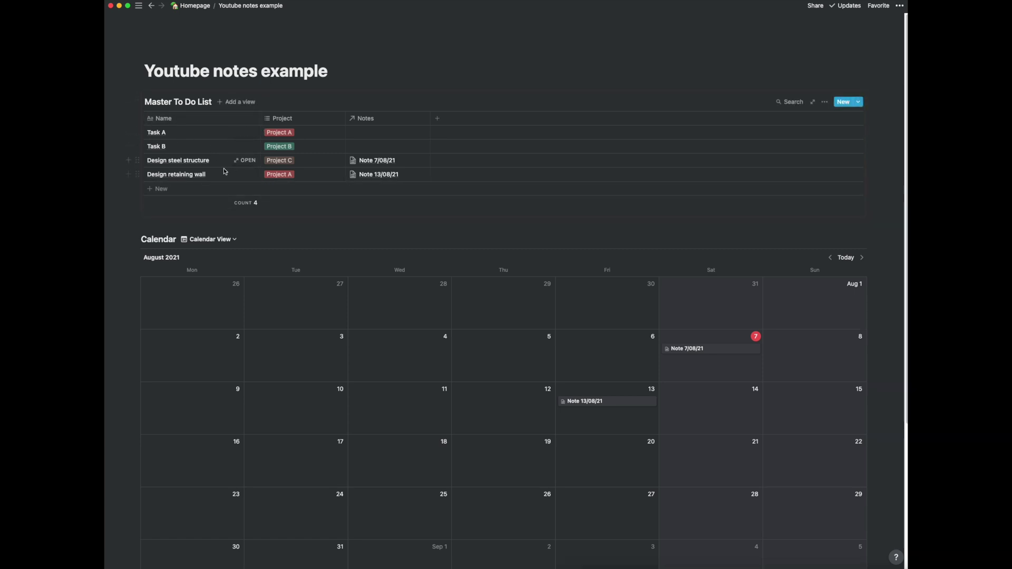
- Add a checkbox property column named Done? to the Master To Do List
{"action": "left_click", "coordinate": [447, 123]}
{"action": "mouse_move", "coordinate": [442, 165]}
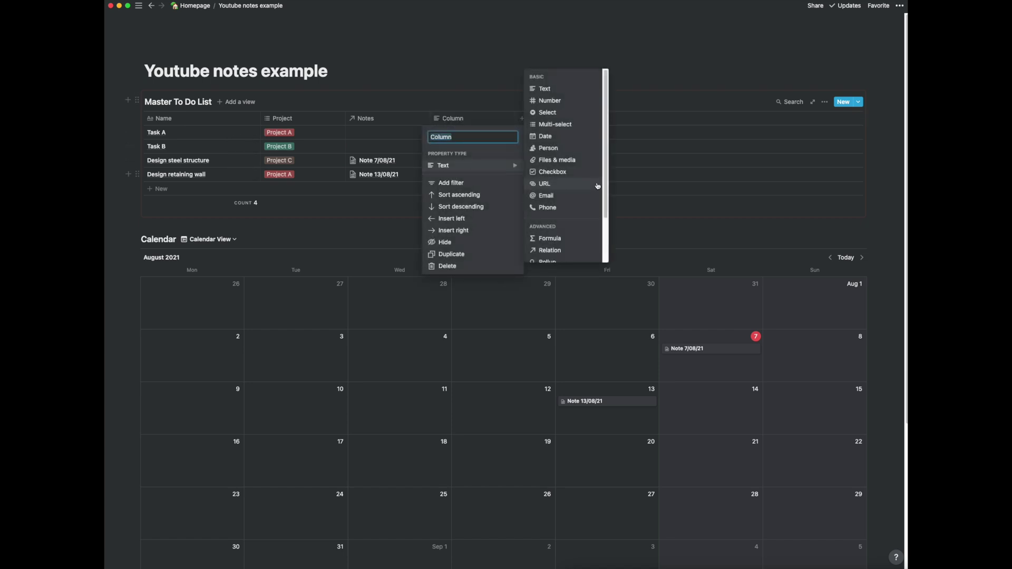
{"action": "left_click", "coordinate": [552, 172]}
{"action": "left_click", "coordinate": [463, 123]}
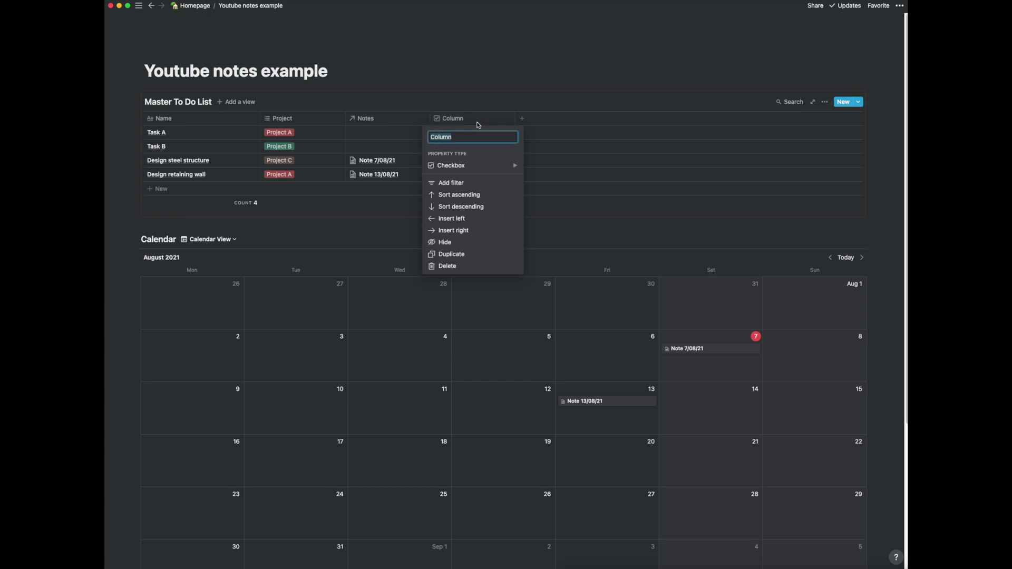
{"action": "type", "text": "Done?"}
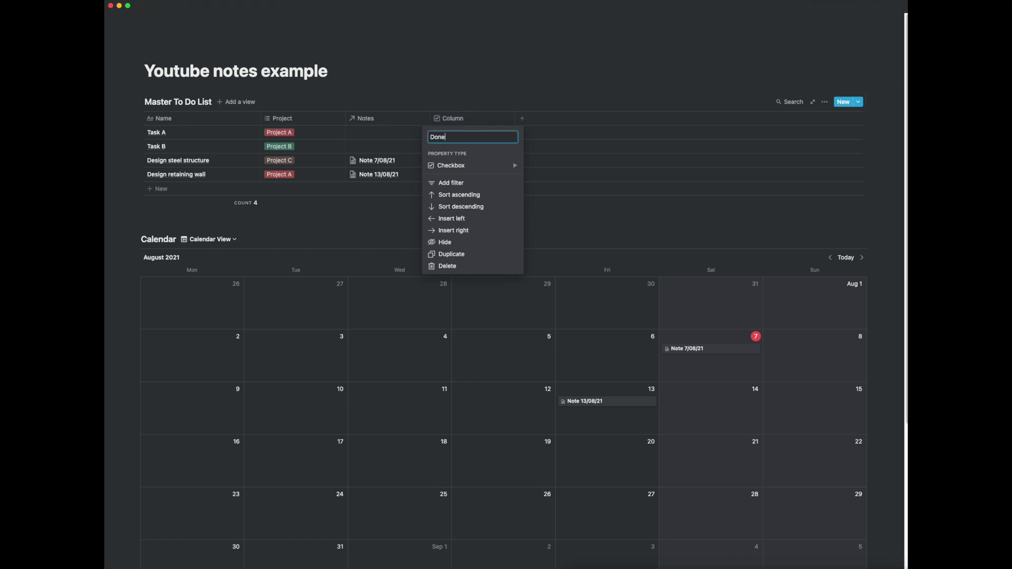
{"action": "left_click", "coordinate": [549, 175]}
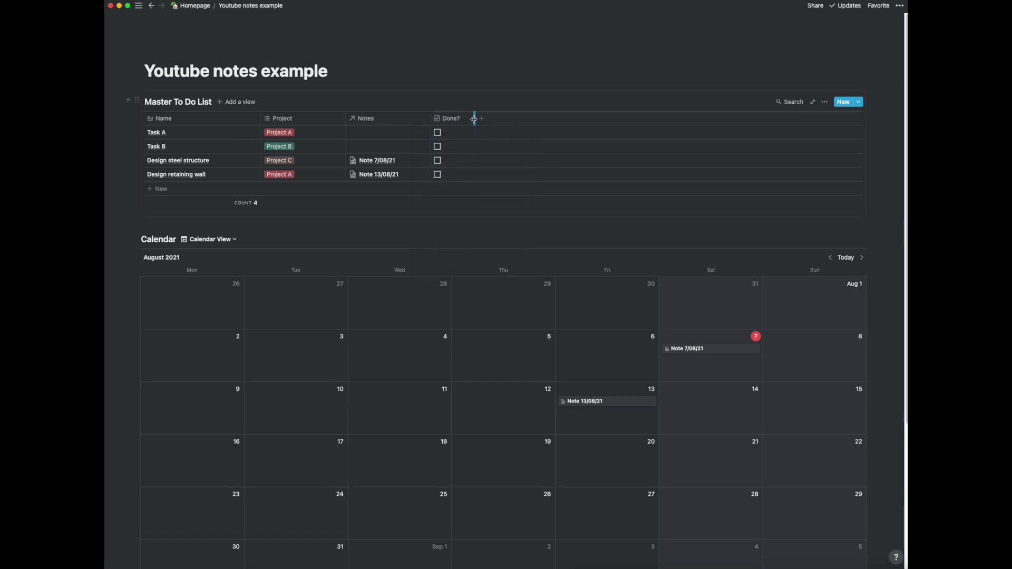
- Tick Done? for Task A, Task B, Design steel structure and Design retaining wall
{"action": "left_click", "coordinate": [437, 132]}
{"action": "left_click", "coordinate": [437, 146]}
{"action": "left_click", "coordinate": [437, 160]}
{"action": "left_click", "coordinate": [437, 174]}
{"action": "left_click", "coordinate": [825, 104]}
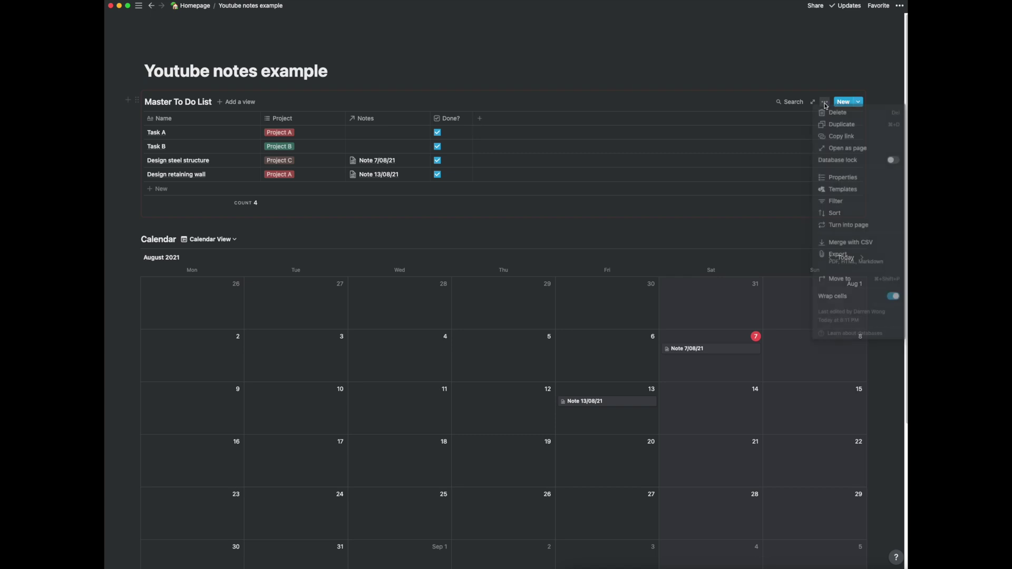
- Add a table filter on the Done? property
{"action": "left_click", "coordinate": [833, 202]}
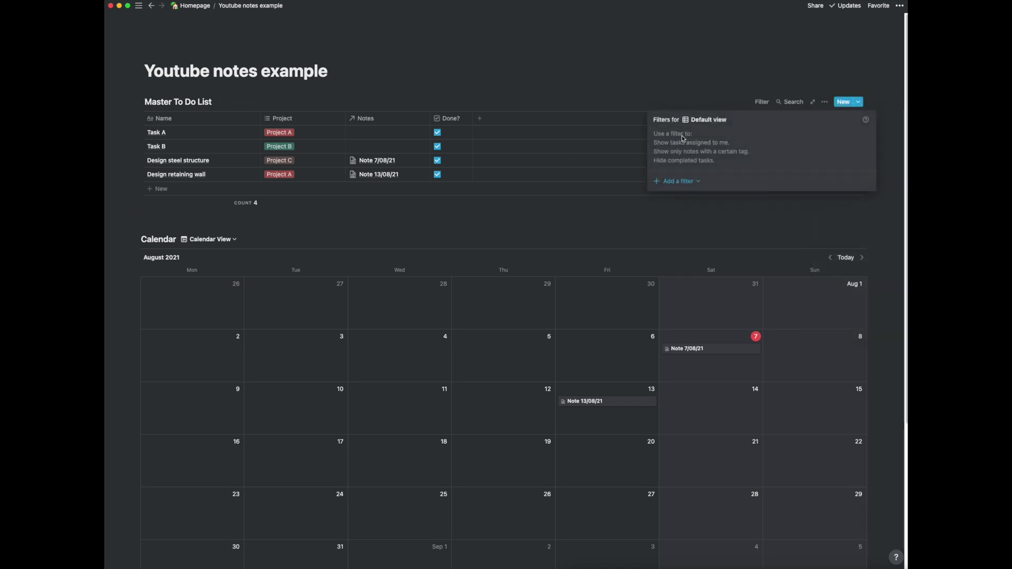
{"action": "left_click", "coordinate": [678, 189]}
{"action": "left_click", "coordinate": [682, 198]}
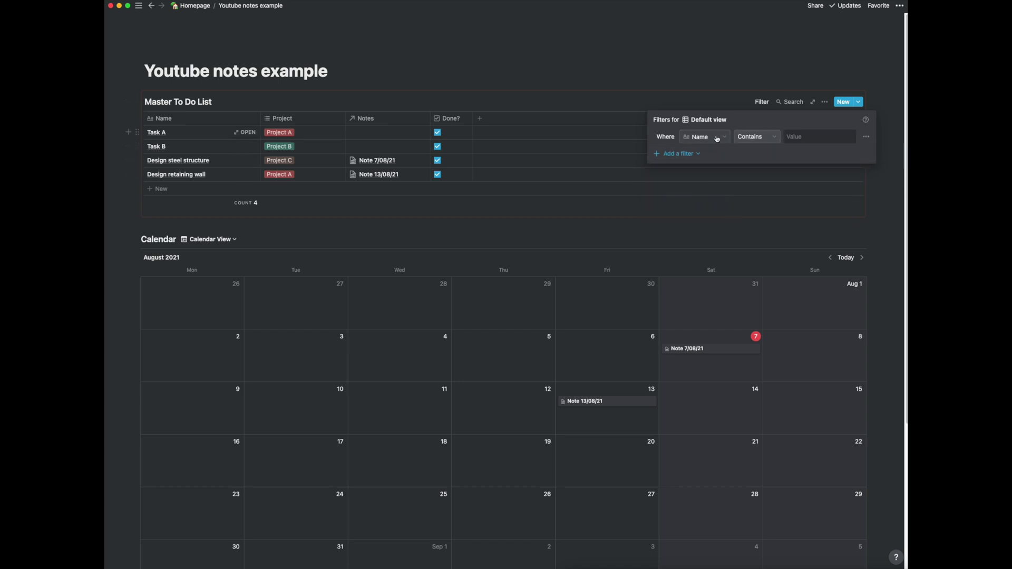
{"action": "left_click", "coordinate": [717, 138]}
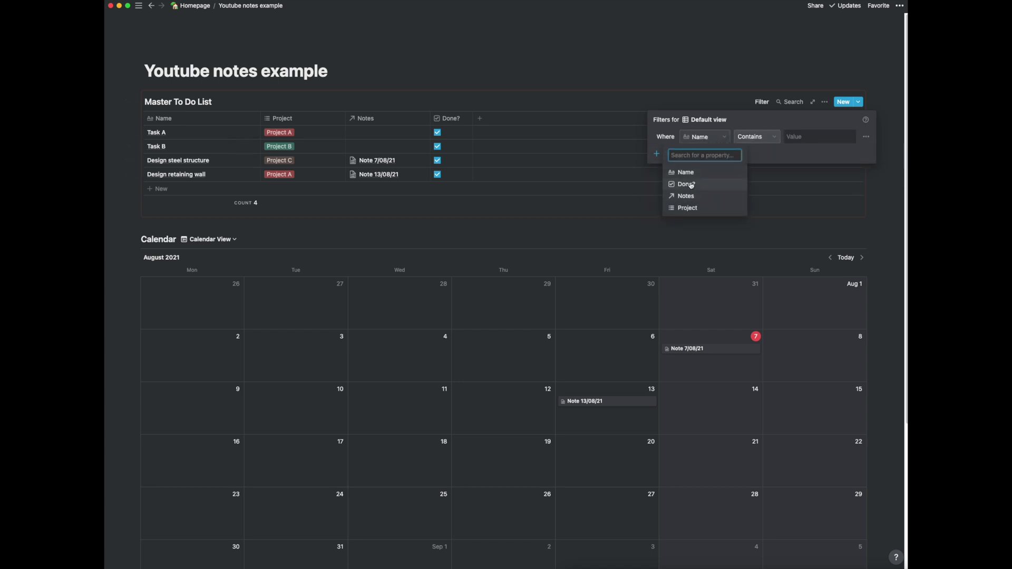
{"action": "left_click", "coordinate": [688, 185]}
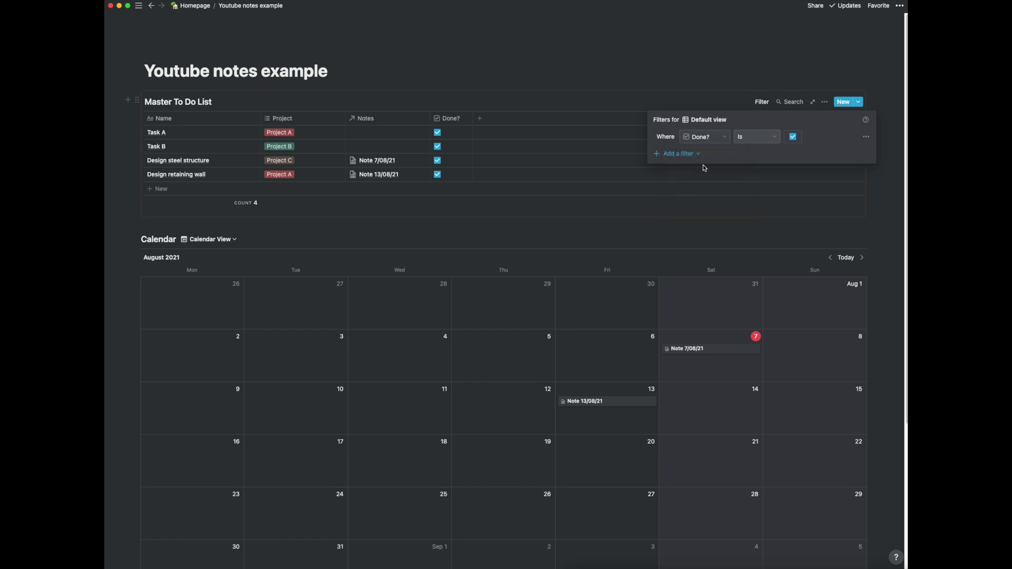
{"action": "left_click", "coordinate": [791, 138]}
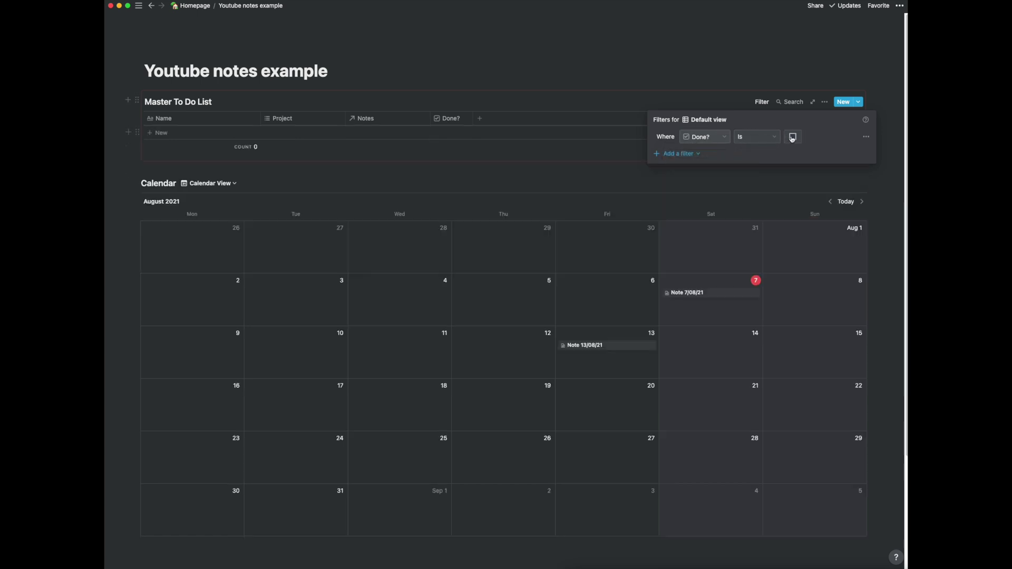
{"action": "left_click", "coordinate": [792, 138]}
{"action": "left_click", "coordinate": [792, 138]}
{"action": "left_click", "coordinate": [792, 137]}
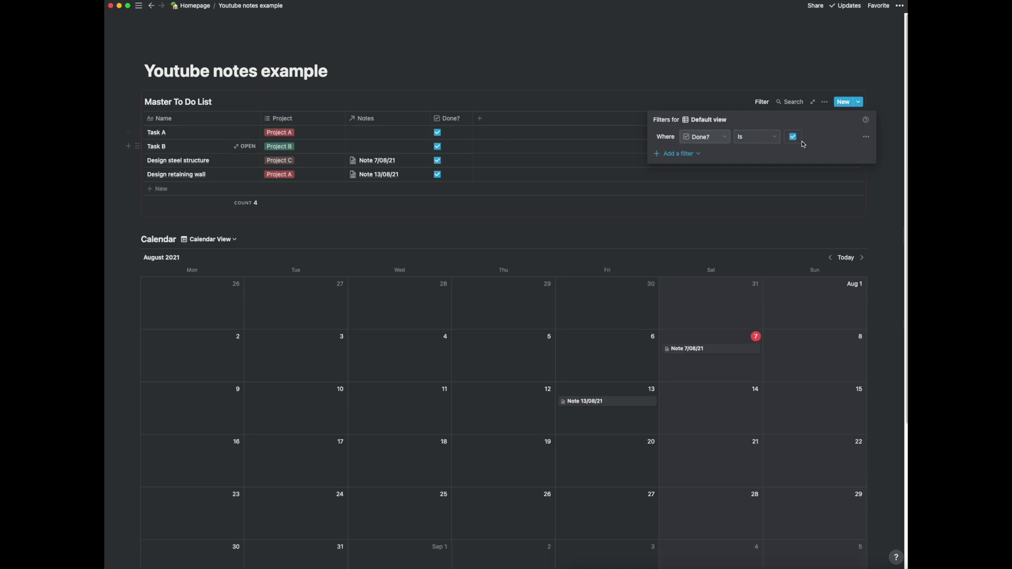
{"action": "left_click", "coordinate": [794, 139]}
{"action": "left_click", "coordinate": [793, 137]}
- Untick Done? for all four tasks
{"action": "left_click", "coordinate": [437, 174]}
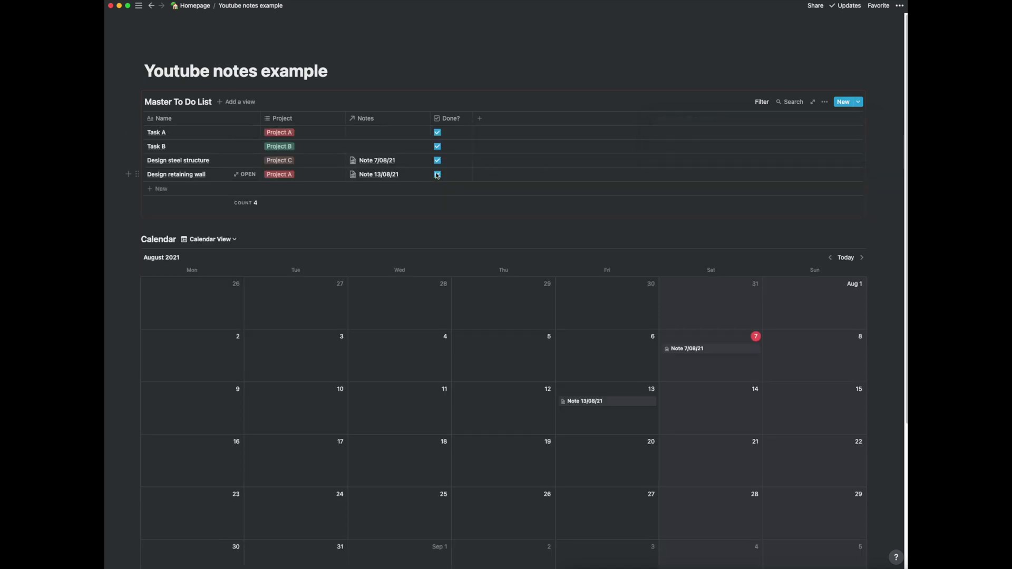
{"action": "left_click", "coordinate": [437, 174]}
{"action": "left_click", "coordinate": [437, 160]}
{"action": "left_click", "coordinate": [437, 146]}
{"action": "left_click", "coordinate": [436, 132]}
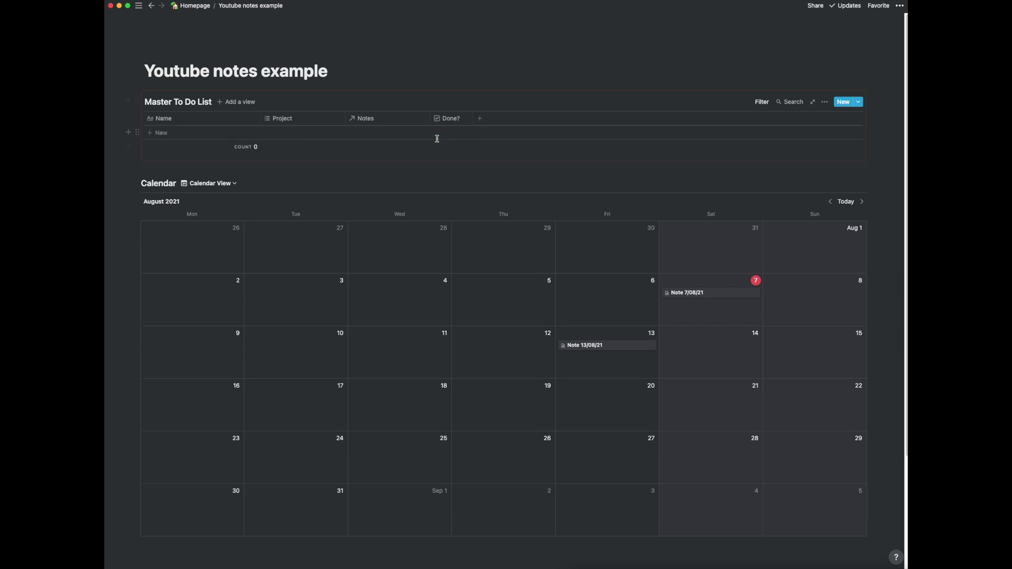
- Set the Done? filter to show only unticked tasks
{"action": "left_click", "coordinate": [827, 104]}
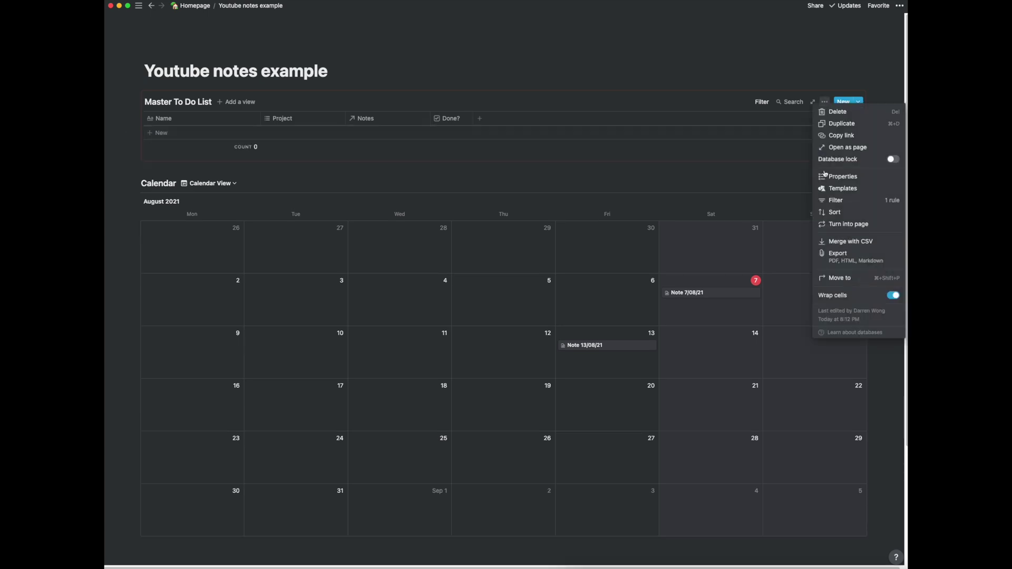
{"action": "left_click", "coordinate": [823, 201]}
{"action": "left_click", "coordinate": [793, 137]}
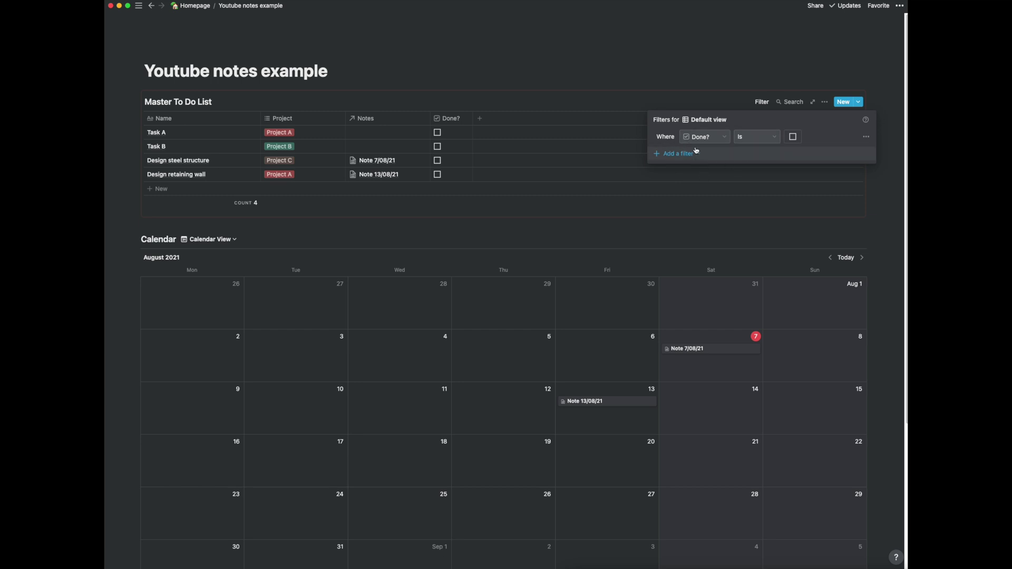
{"action": "left_click", "coordinate": [579, 158]}
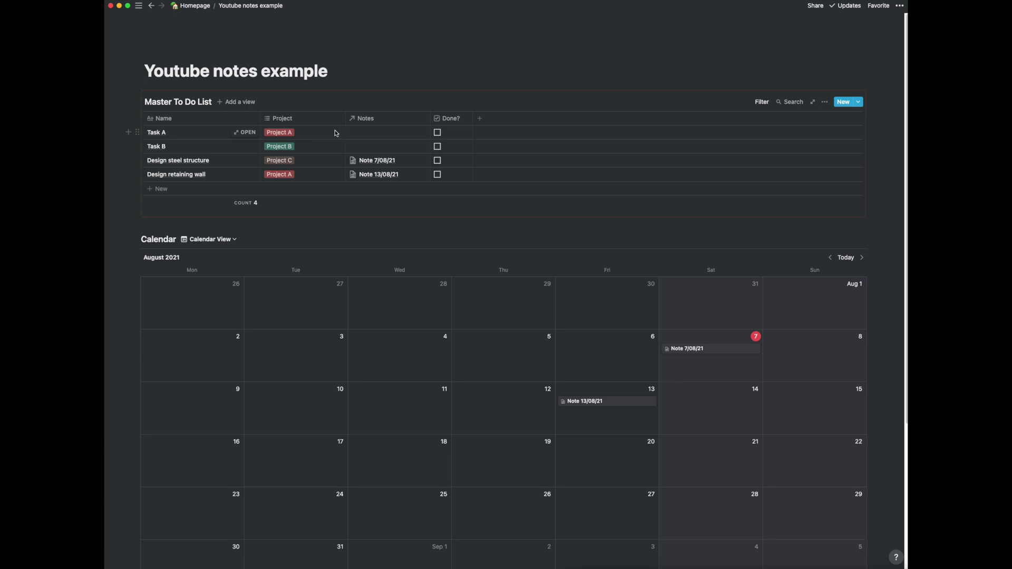
- Tick Done? for Task A so the filtered list shows three tasks, then view Design retaining wall's notes
{"action": "left_click", "coordinate": [437, 133]}
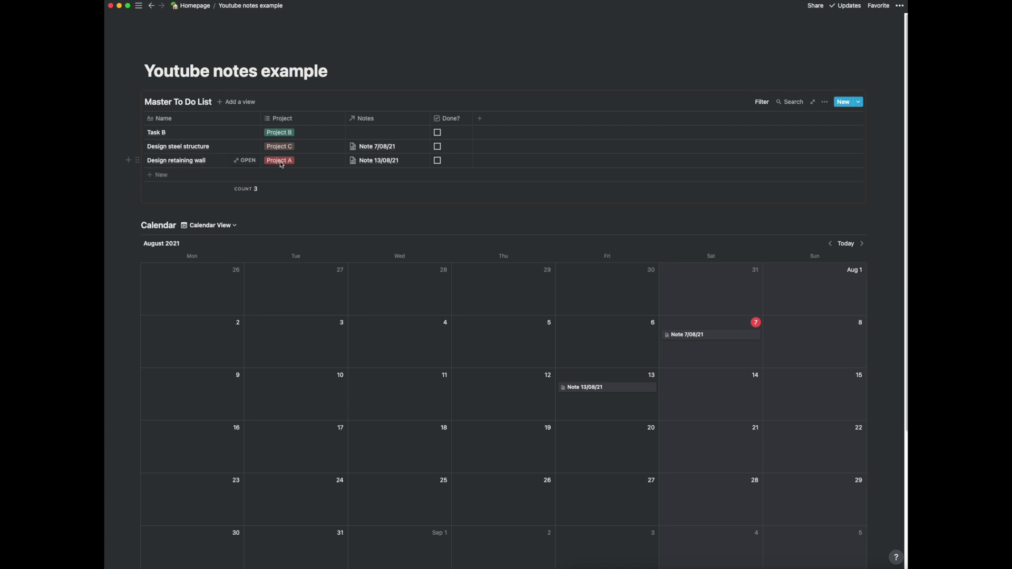
{"action": "scroll", "coordinate": [490, 310], "scroll_direction": "down", "scroll_amount": 1}
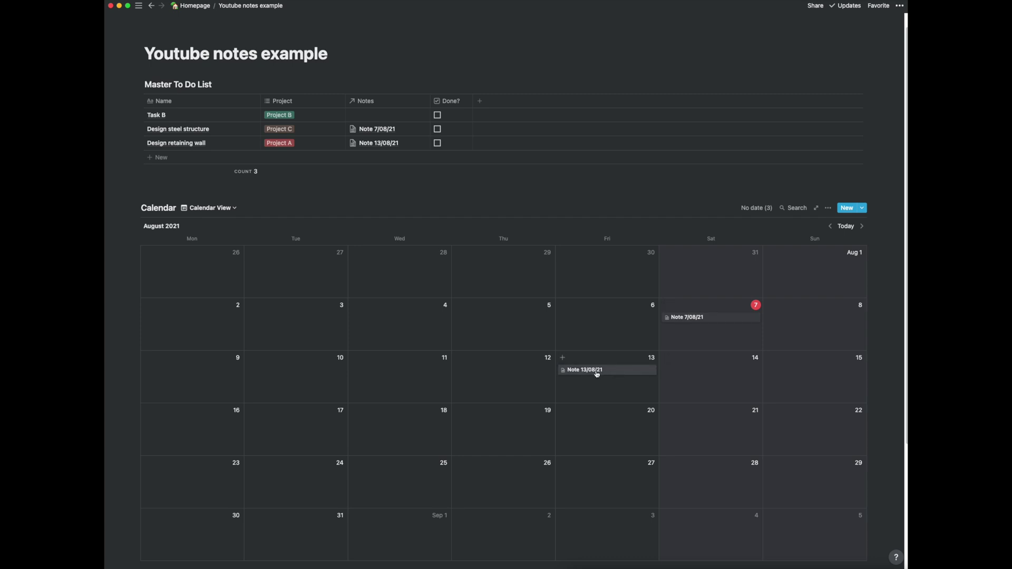
{"action": "scroll", "coordinate": [593, 327], "scroll_direction": "up", "scroll_amount": 2}
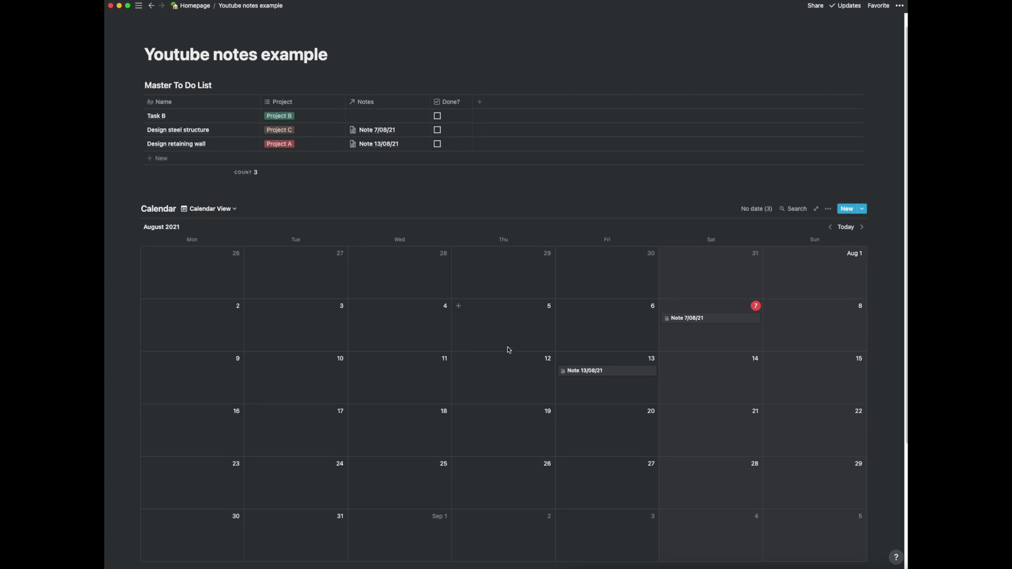
{"action": "scroll", "coordinate": [508, 350], "scroll_direction": "up", "scroll_amount": 1}
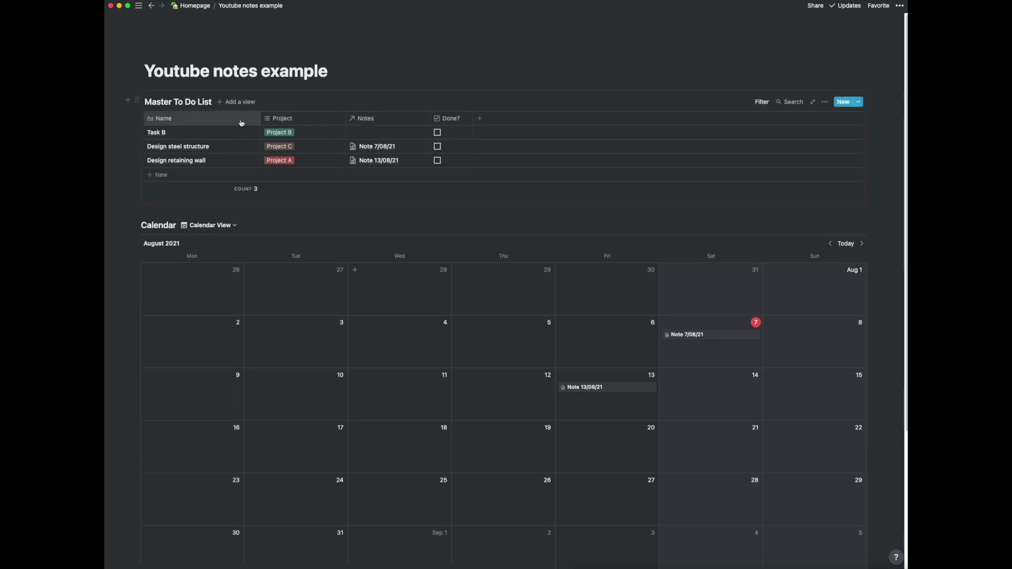
{"action": "left_click", "coordinate": [367, 161]}
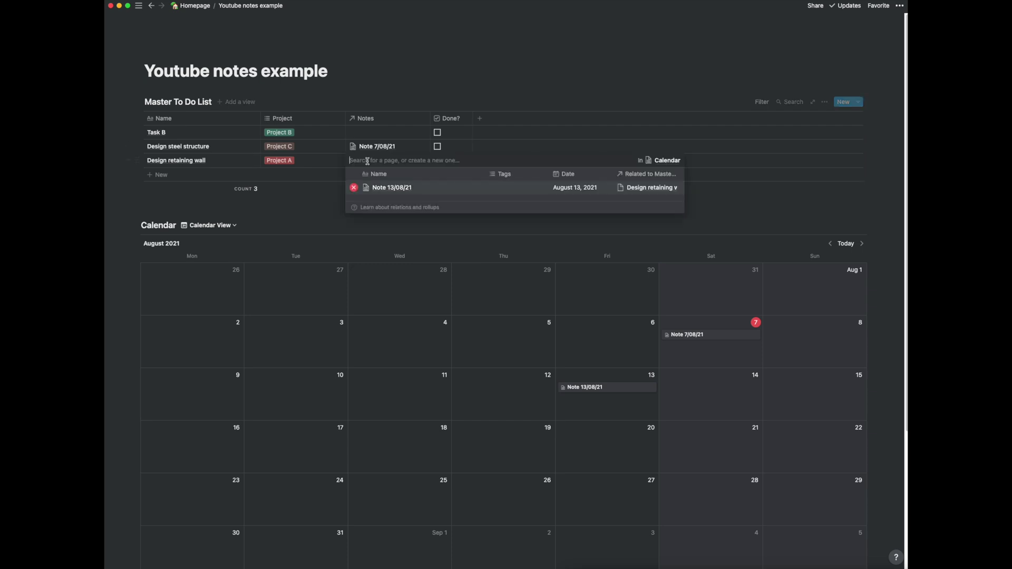
{"action": "left_click", "coordinate": [387, 190]}
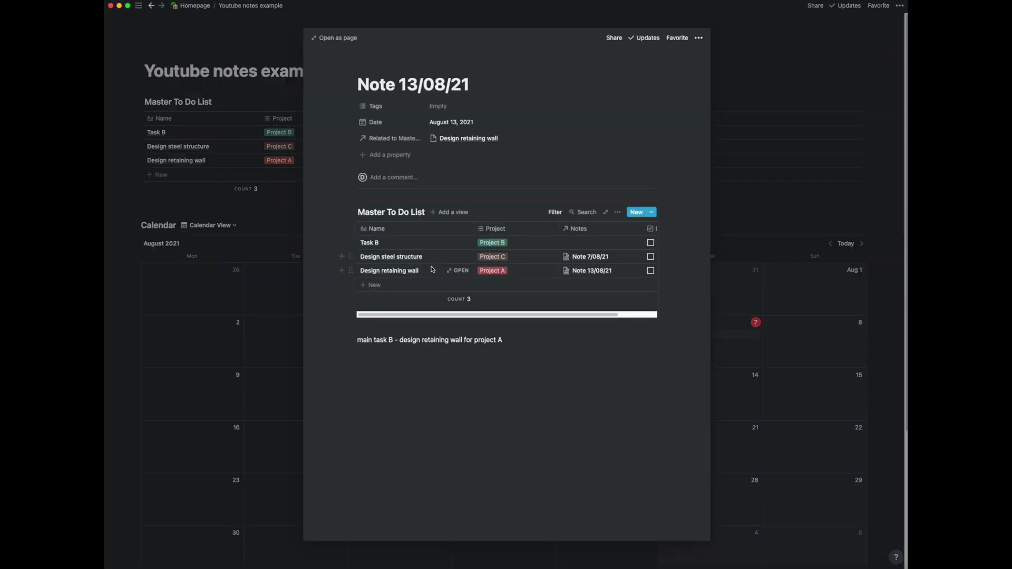
{"action": "left_click", "coordinate": [238, 184]}
{"action": "key", "text": "Escape"}
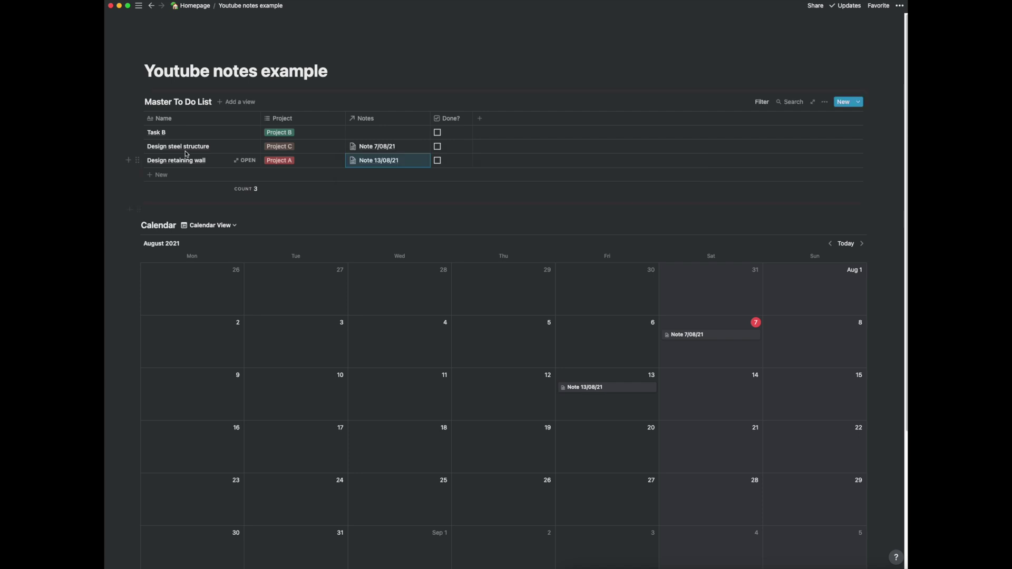
{"action": "left_click", "coordinate": [374, 147]}
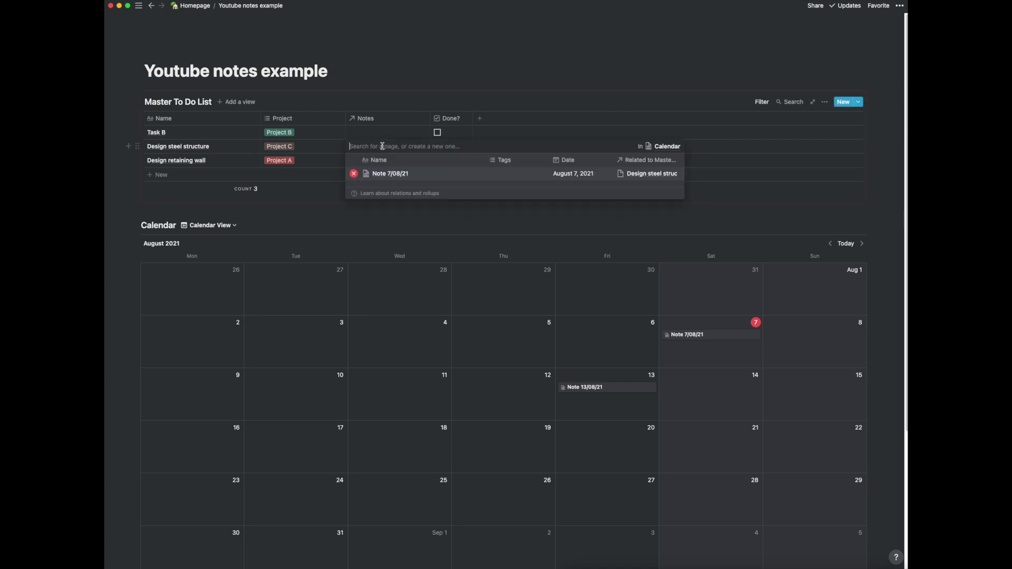
{"action": "left_click", "coordinate": [383, 176]}
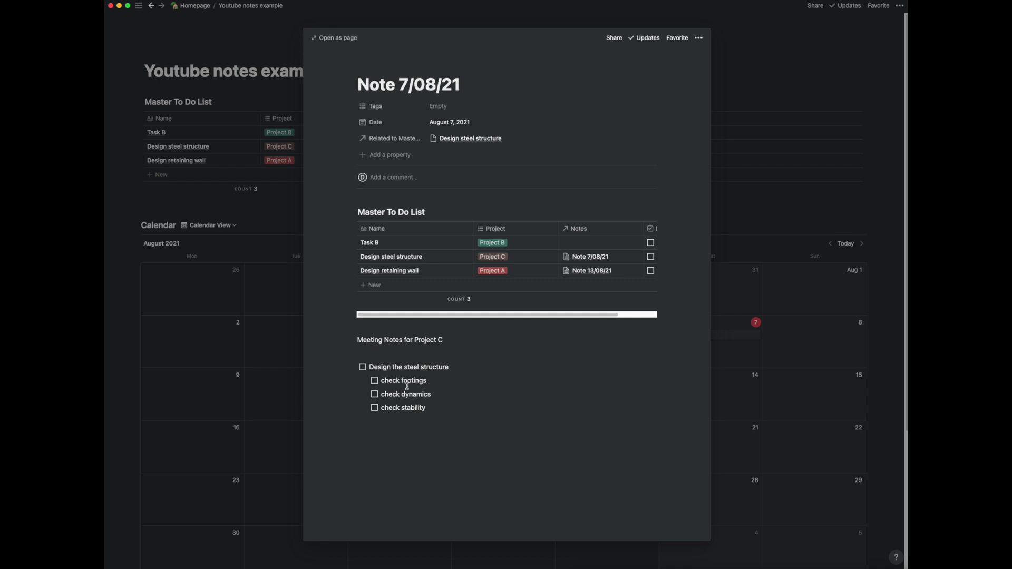
{"action": "left_click", "coordinate": [432, 407]}
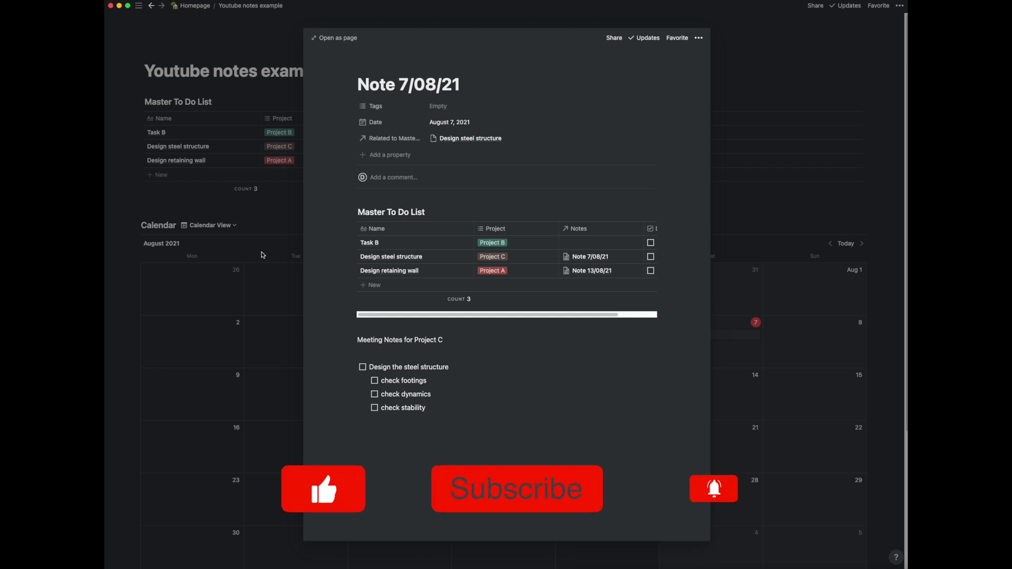
{"action": "left_click", "coordinate": [262, 255]}
{"action": "key", "text": "Escape"}
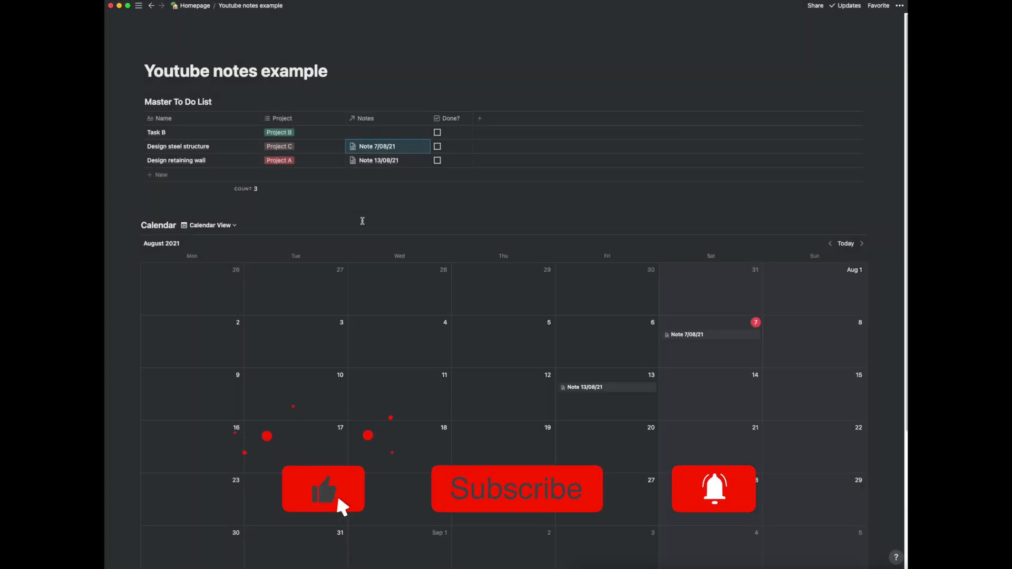